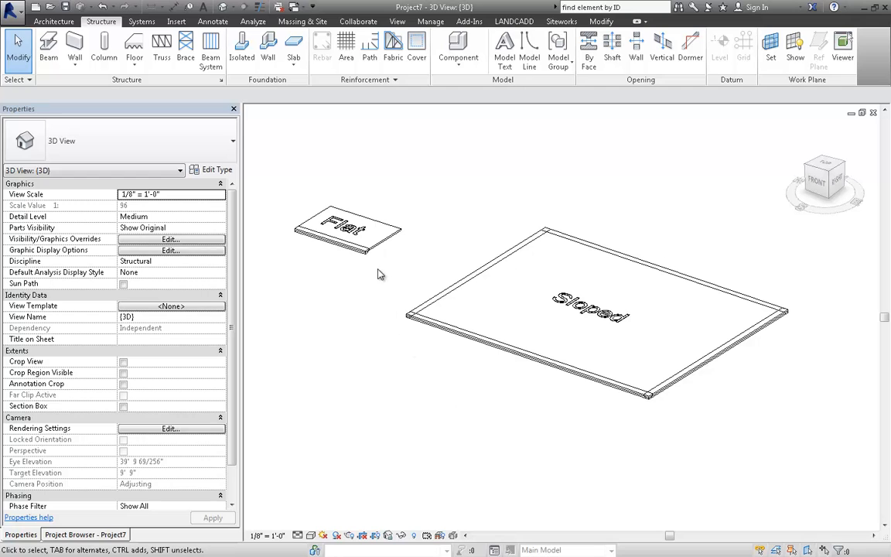
Step: Join the geometry of the foundation slab labelled Flat with its thickened slab edge
scroll(380, 273, up, 5)
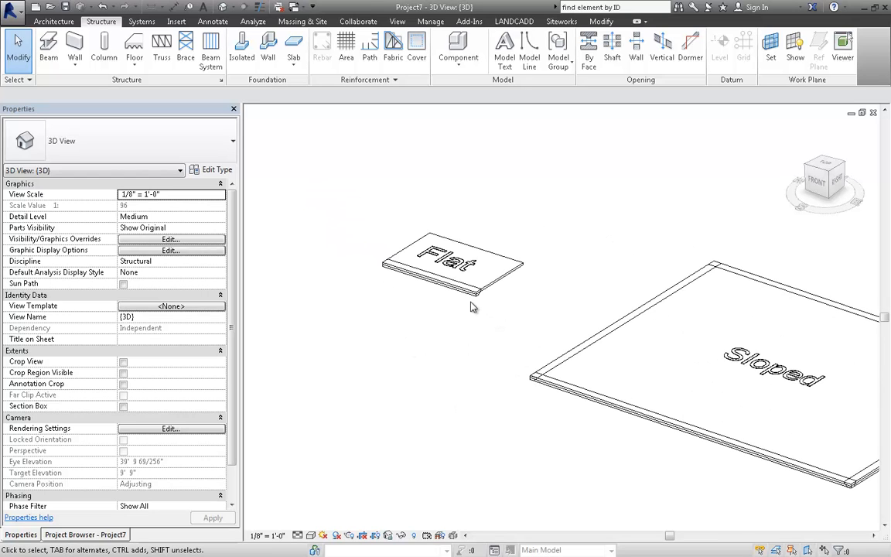
middle_drag(472, 314, 445, 333)
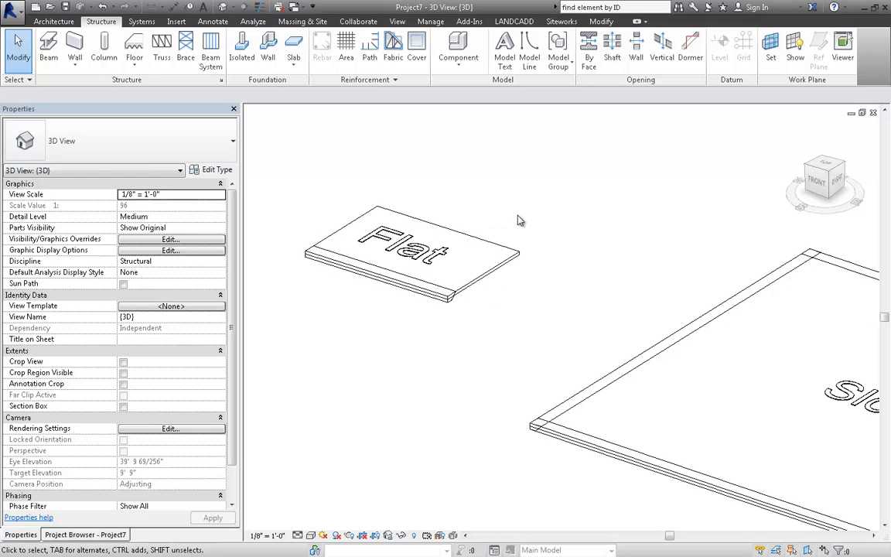
click(599, 22)
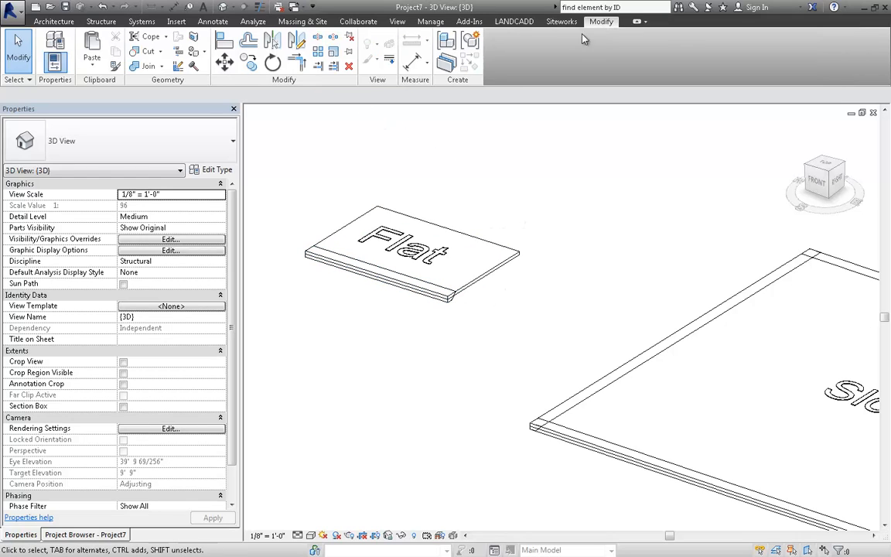
click(160, 67)
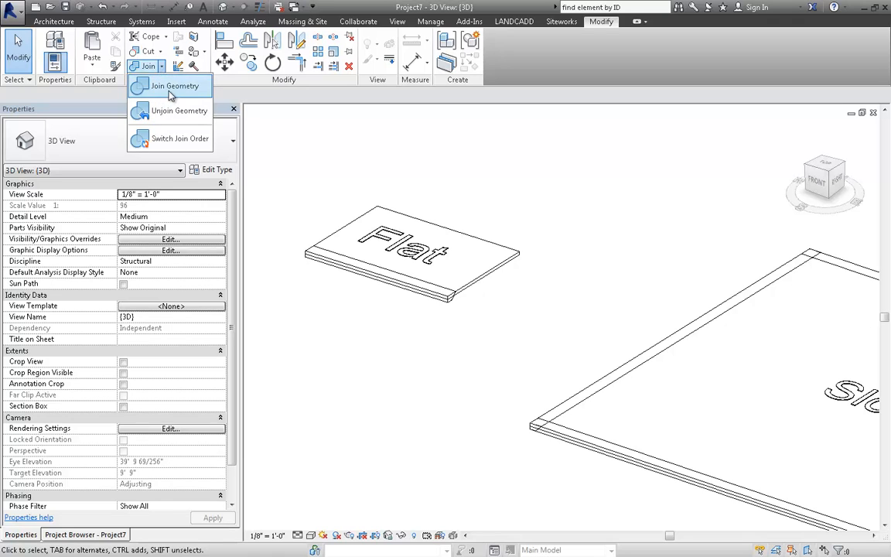
click(171, 87)
click(453, 305)
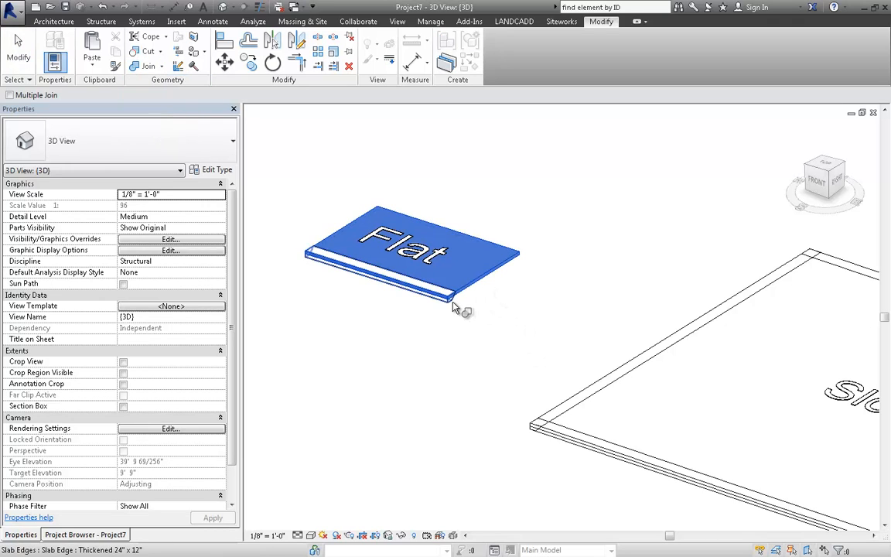
key(Escape)
key(Escape)
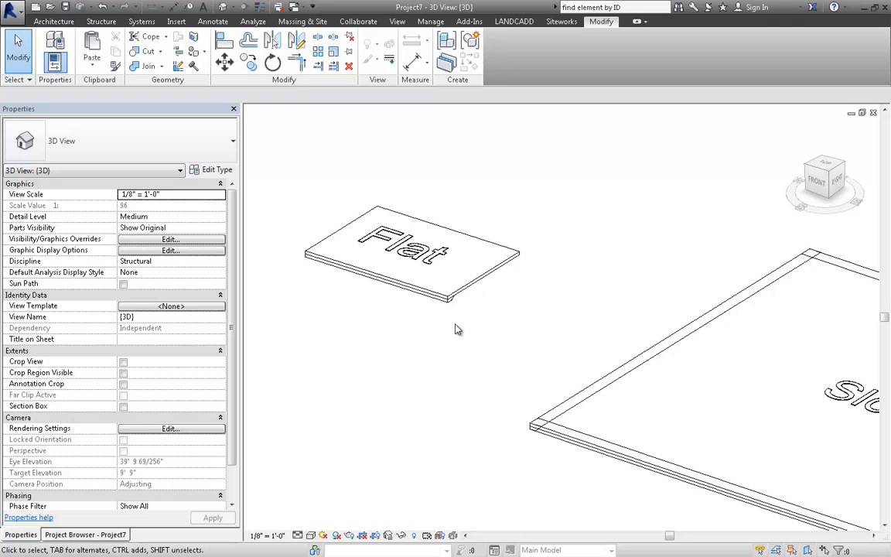
Step: Try to join the thickened slab edge with the foundation slab labelled Sloped
scroll(458, 328, down, 4)
middle_drag(498, 414, 426, 346)
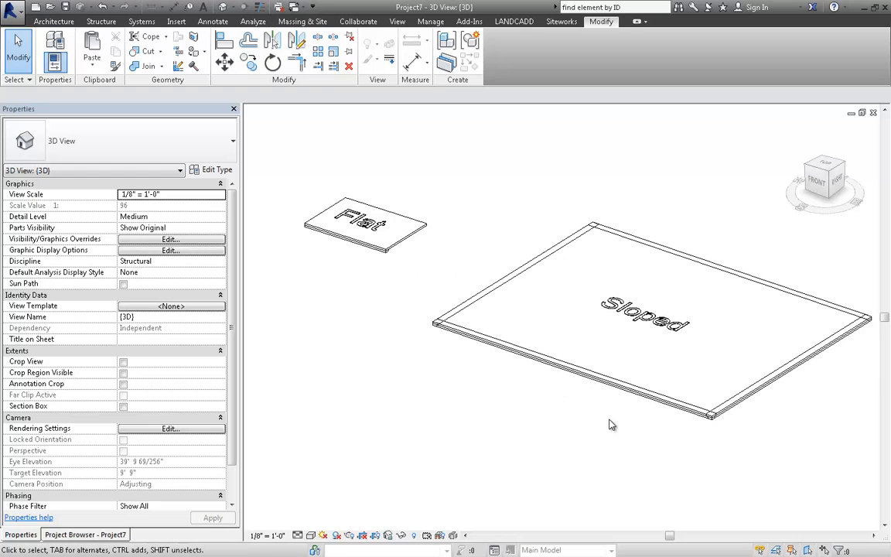
scroll(611, 422, up, 3)
middle_drag(611, 420, 579, 459)
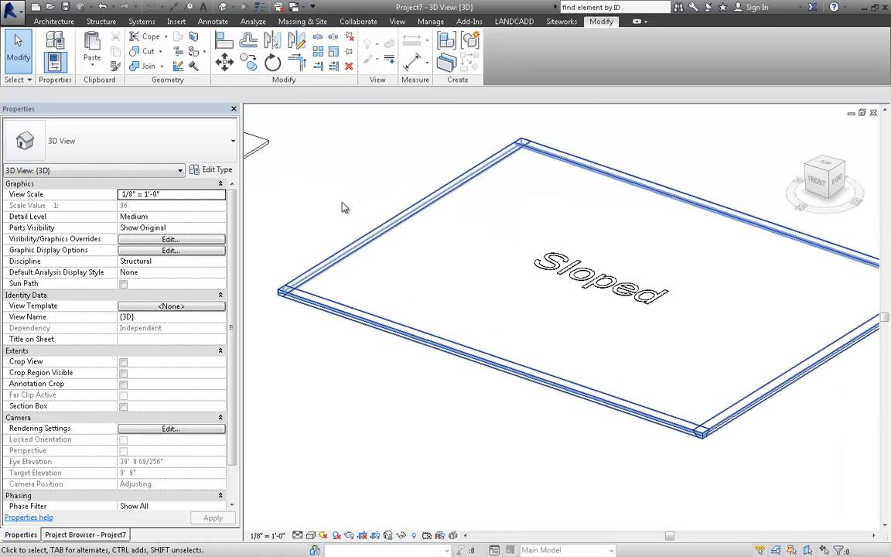
click(152, 67)
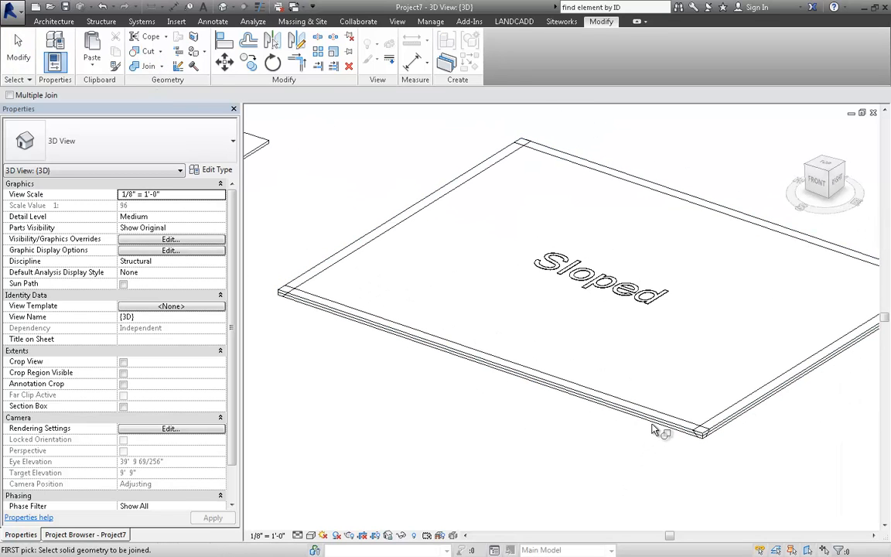
scroll(658, 435, up, 2)
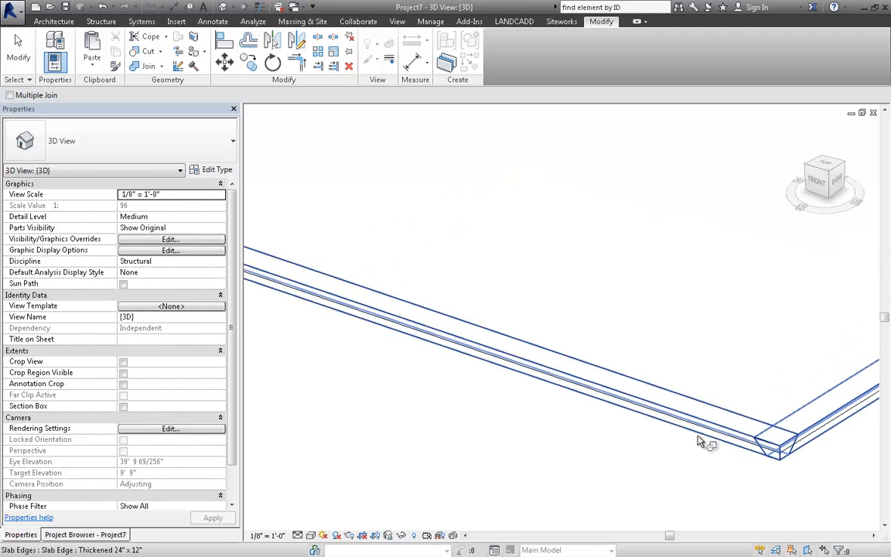
scroll(762, 379, down, 2)
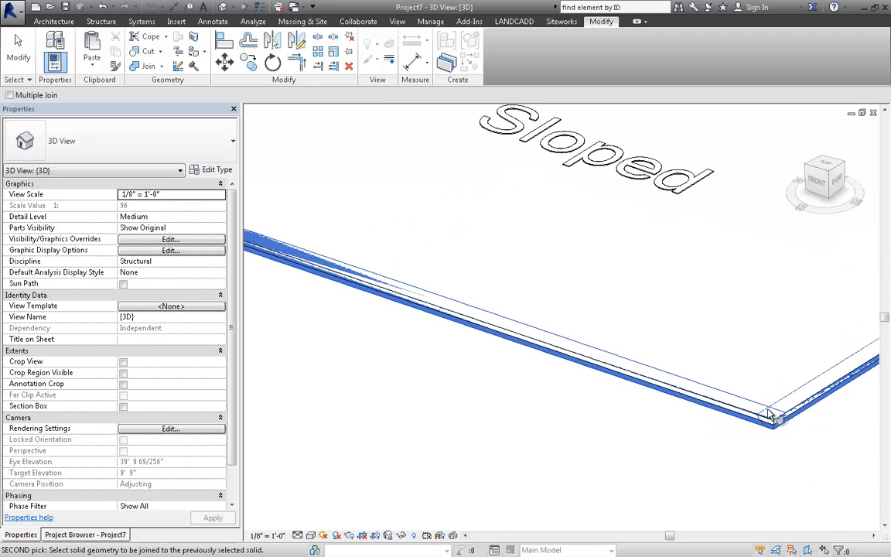
middle_drag(633, 390, 535, 473)
click(664, 320)
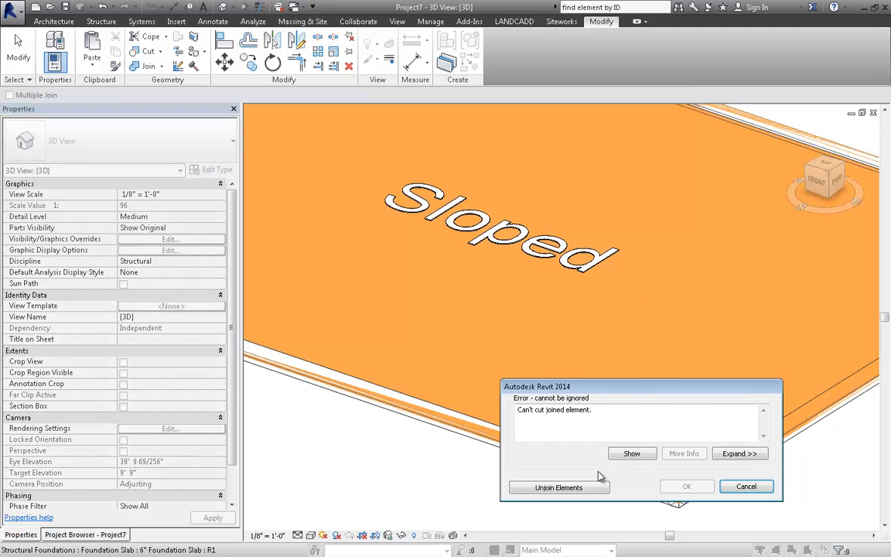
click(745, 486)
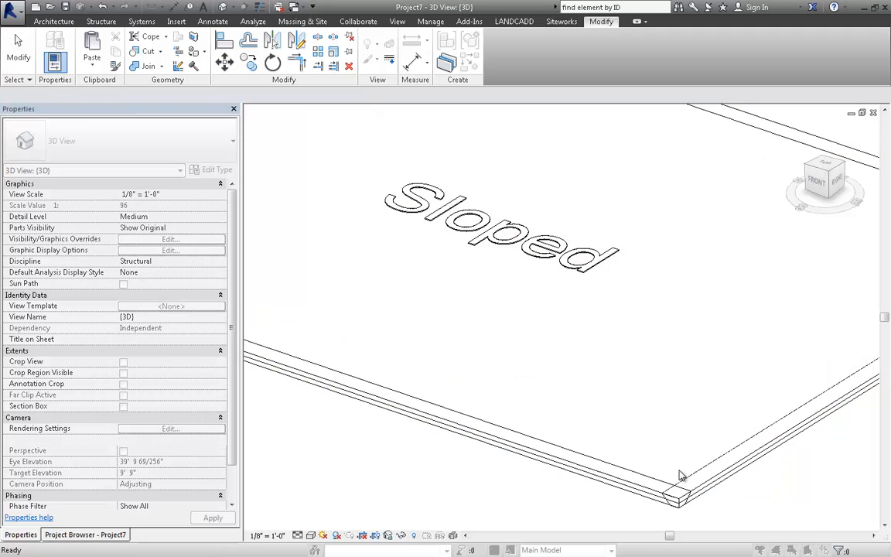
scroll(557, 416, down, 3)
key(Escape)
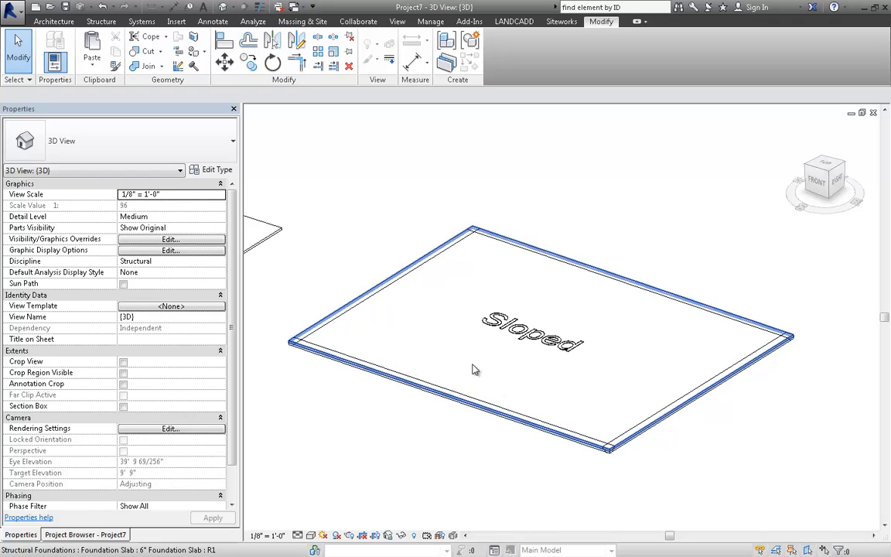
Step: Remove the slope arrow from the boundary sketch of the slab labelled Sloped and finish the boundary edit
scroll(587, 437, up, 1)
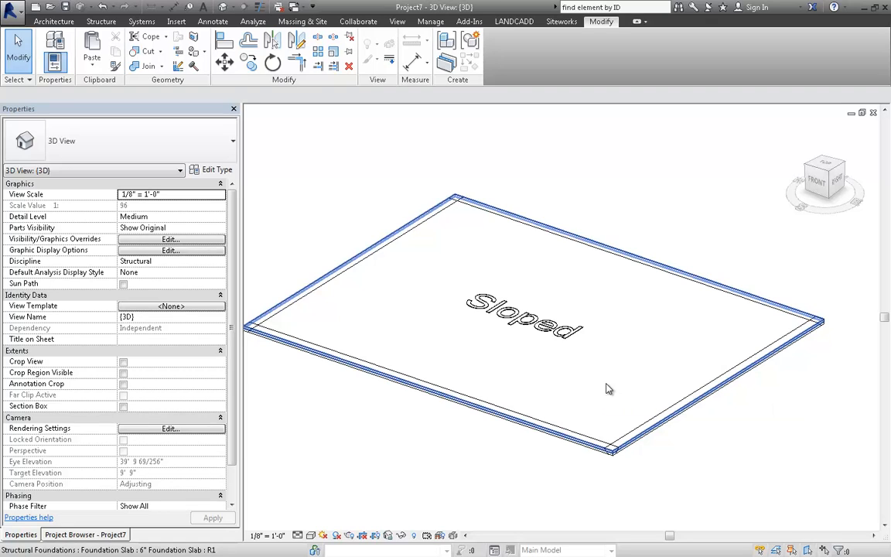
scroll(607, 386, down, 1)
middle_drag(519, 459, 561, 452)
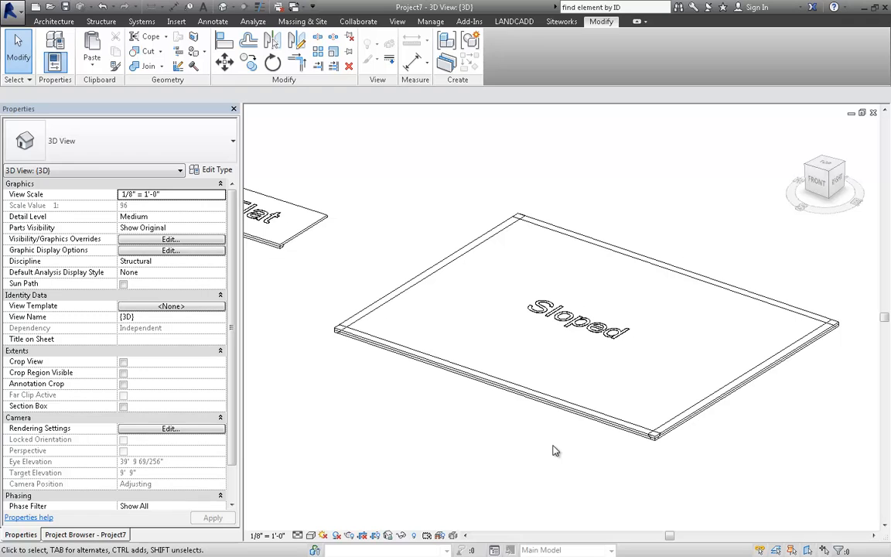
click(700, 359)
click(457, 55)
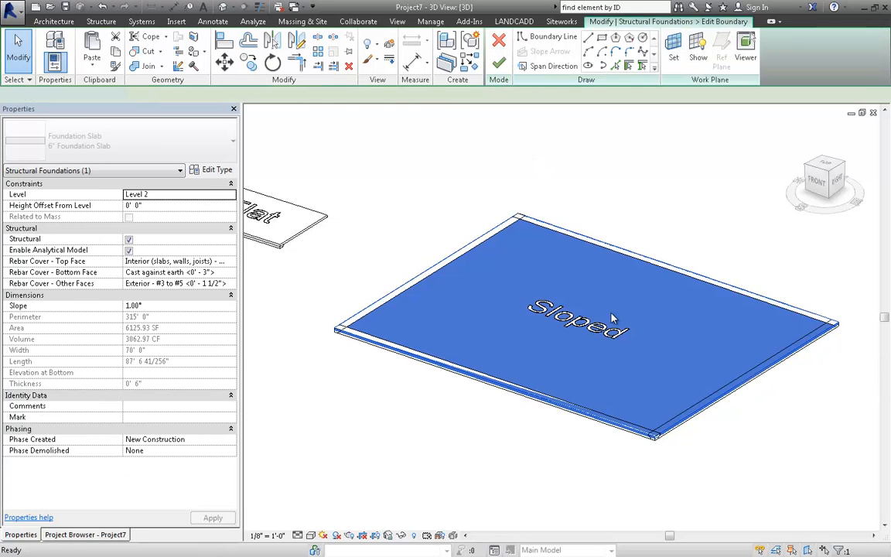
click(428, 277)
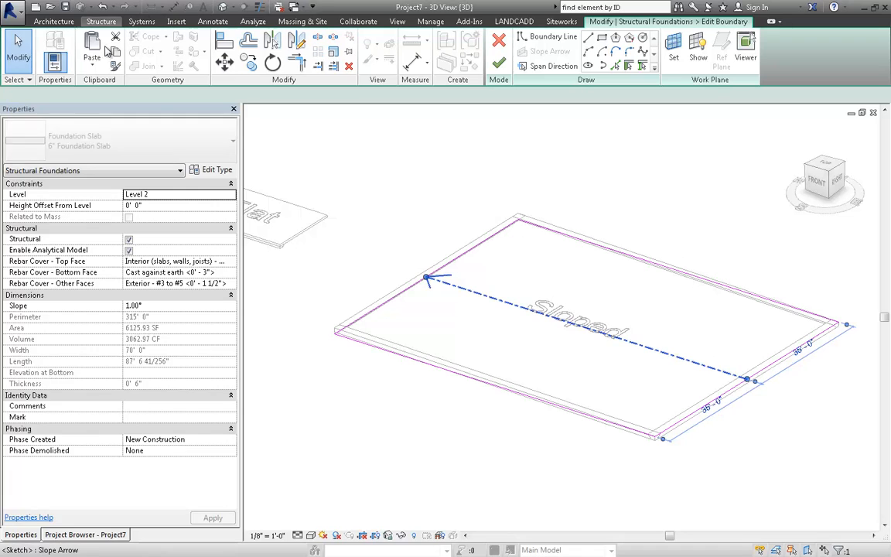
click(115, 37)
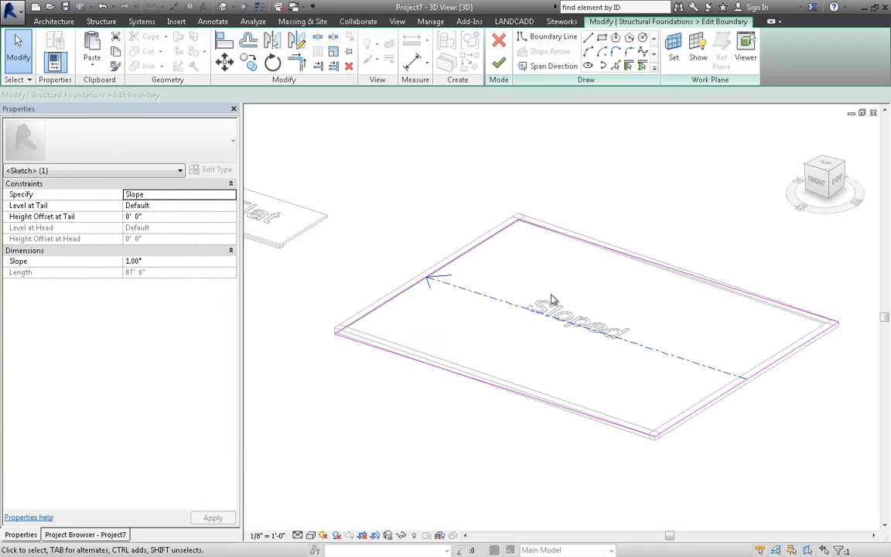
click(502, 67)
click(469, 435)
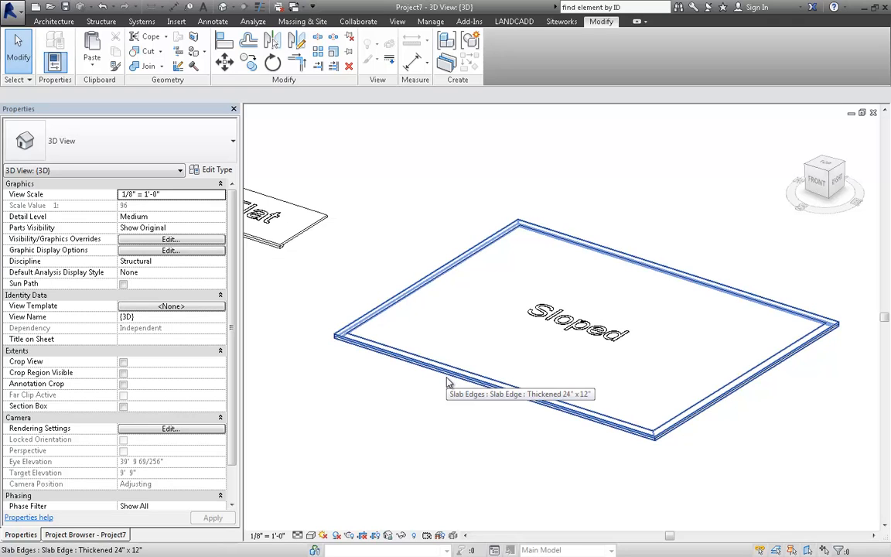
Step: Delete the thickened slab edge from all four sides of the slab labelled Sloped, including its last remaining element
key(Tab)
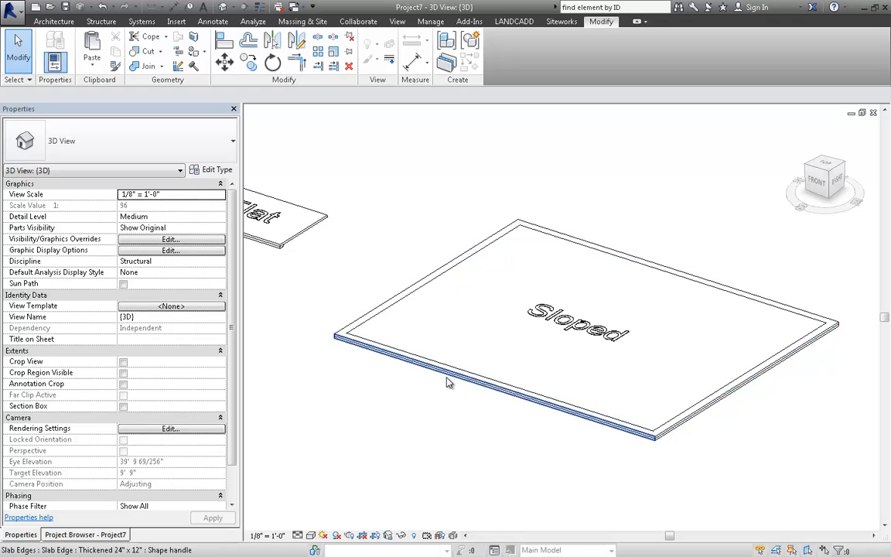
click(446, 382)
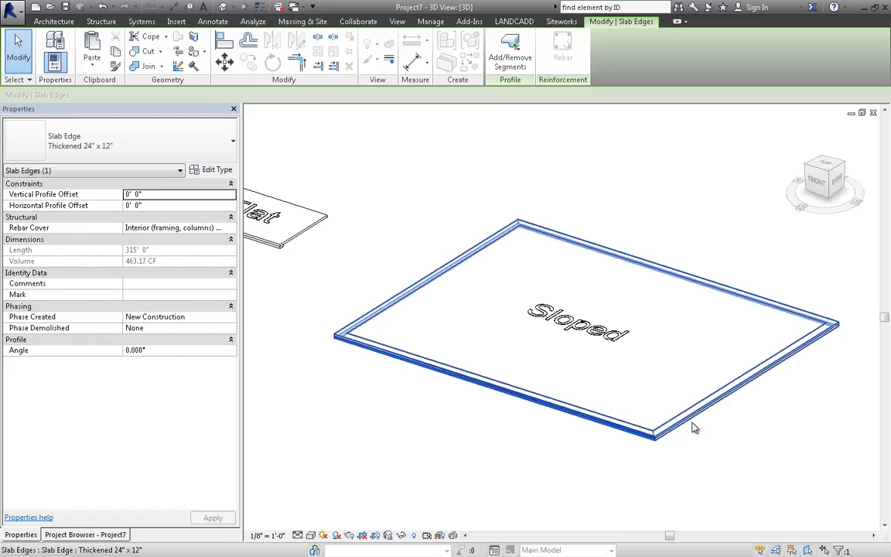
click(525, 414)
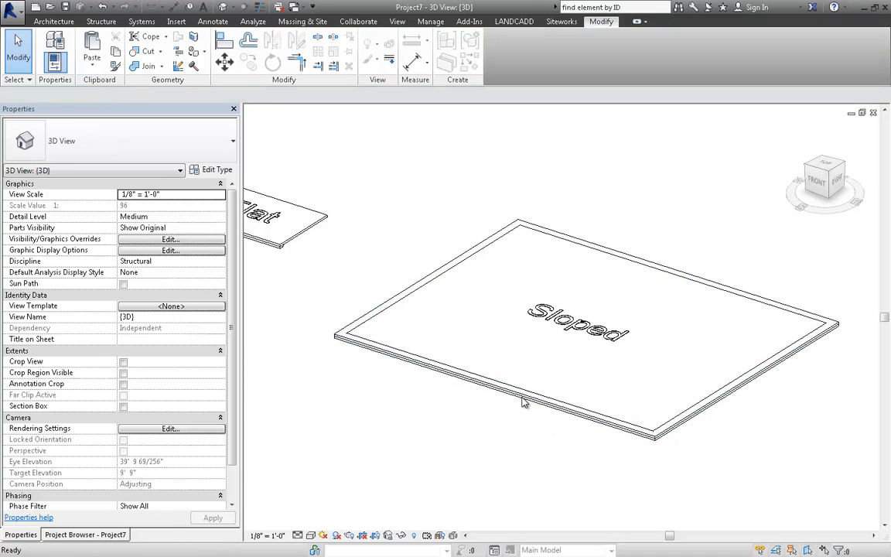
click(523, 401)
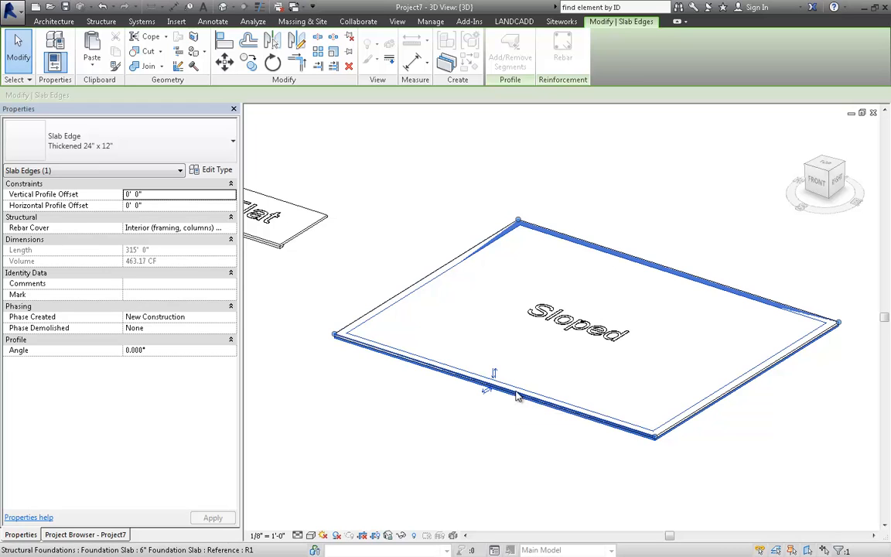
click(680, 417)
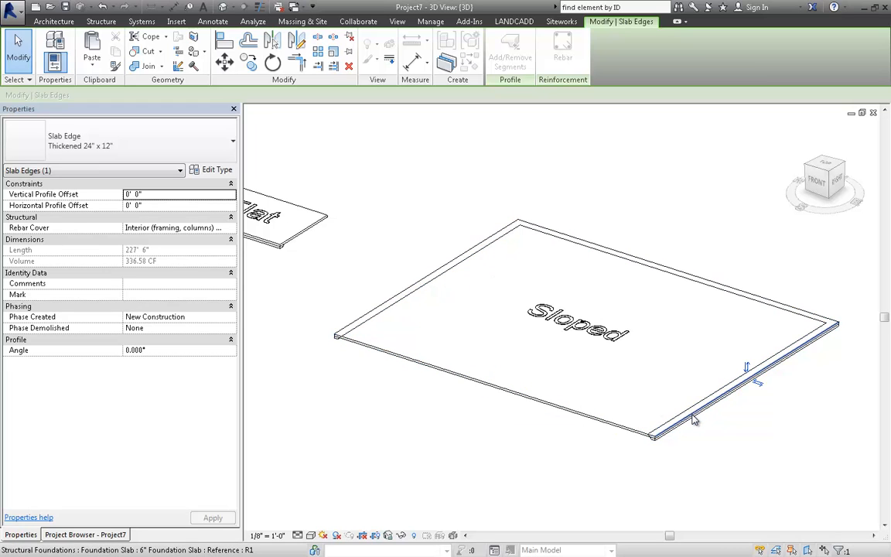
click(728, 290)
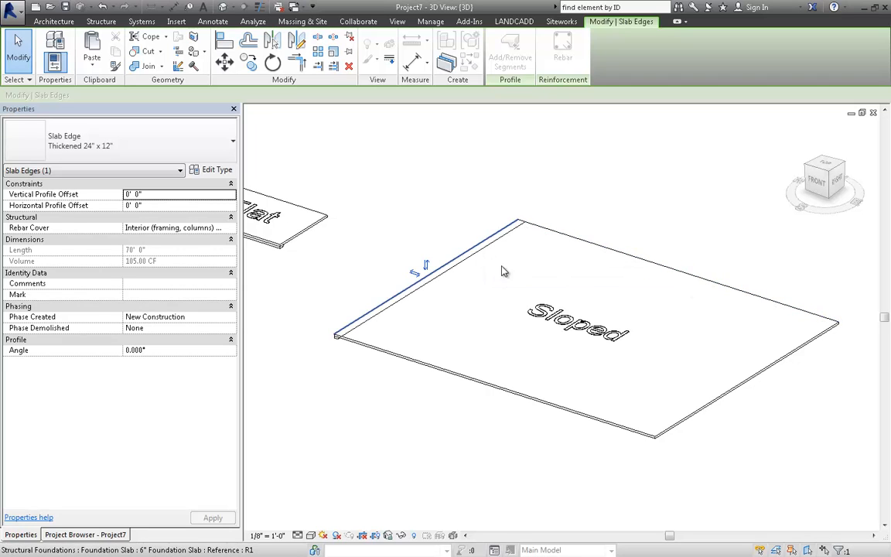
click(455, 249)
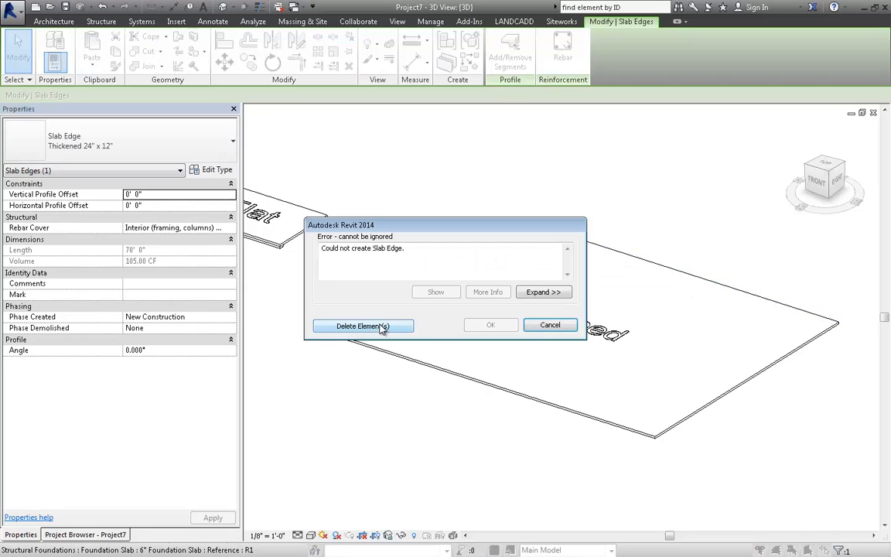
click(406, 327)
key(Escape)
key(Escape)
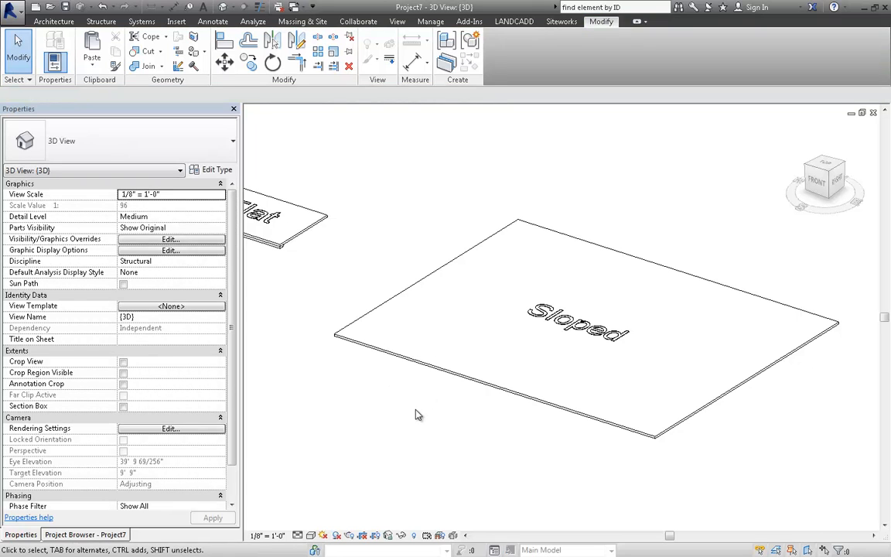
Step: Examine the sizes of the Slab Edge-Thickened profile and the Slab Edge types under Floors in the project's families
middle_drag(415, 414, 433, 417)
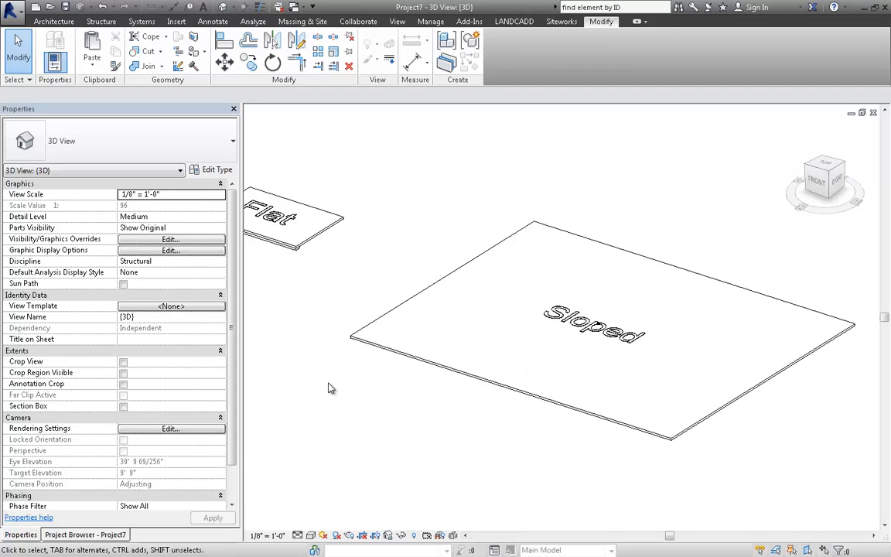
click(85, 535)
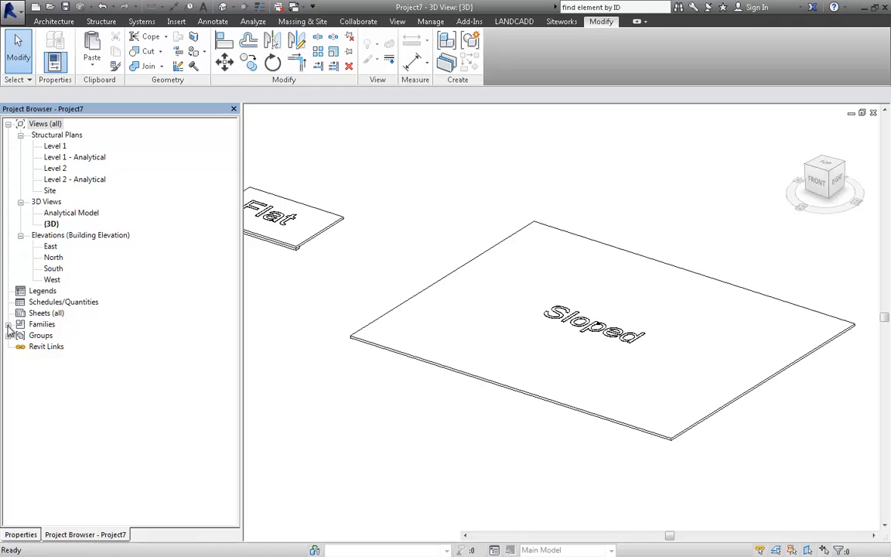
click(9, 326)
drag(229, 324, 238, 343)
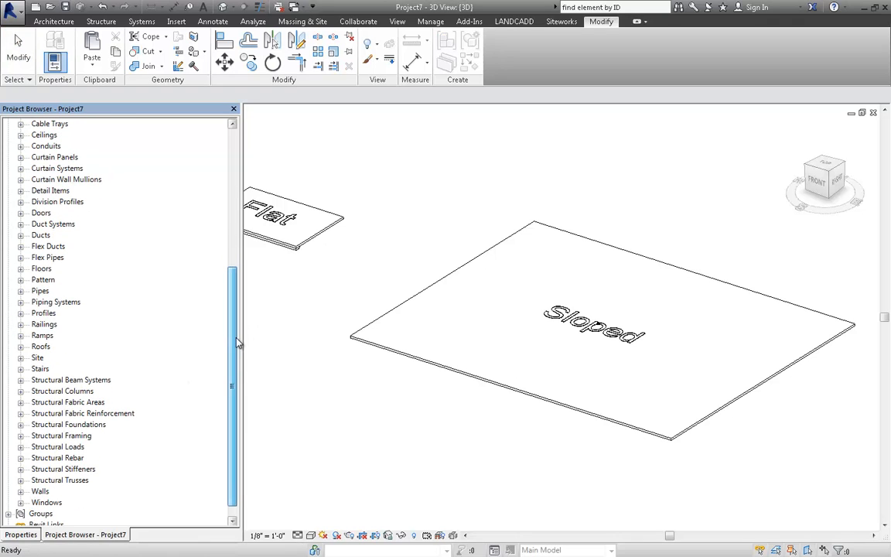
click(20, 313)
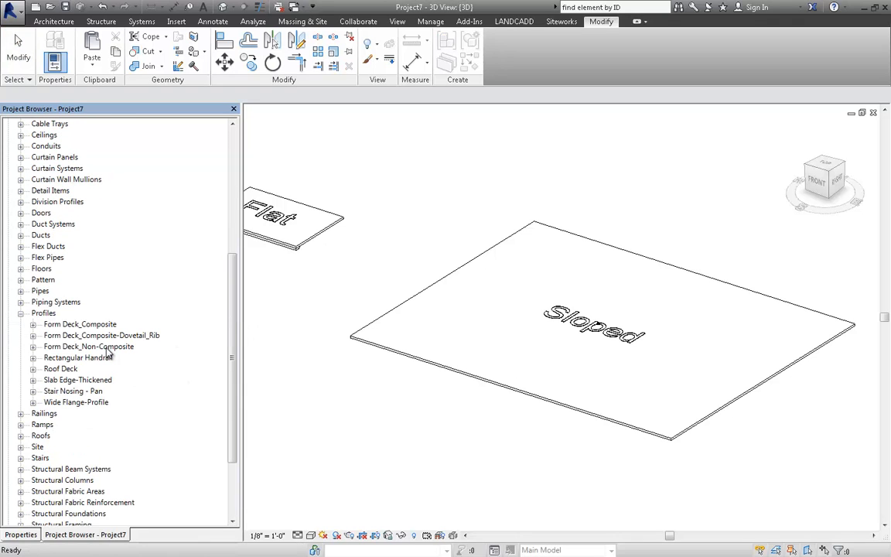
click(32, 379)
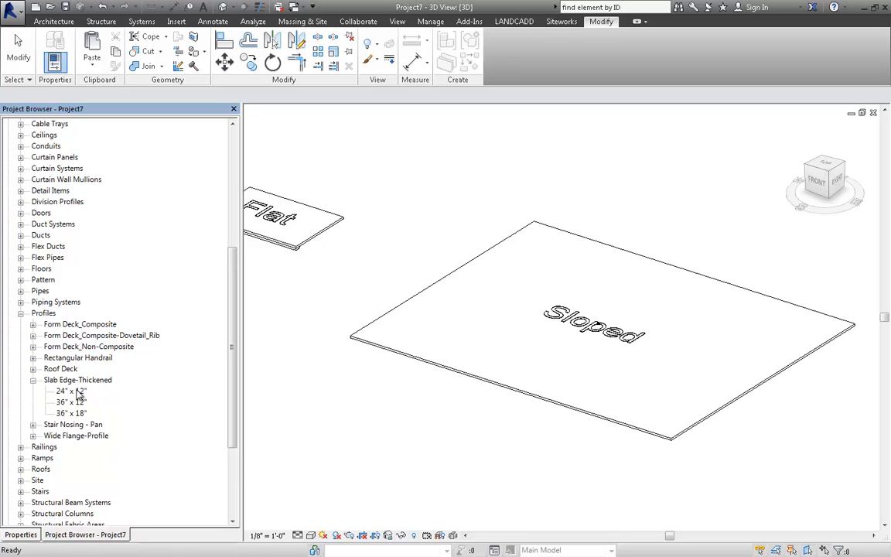
scroll(238, 316, up, 2)
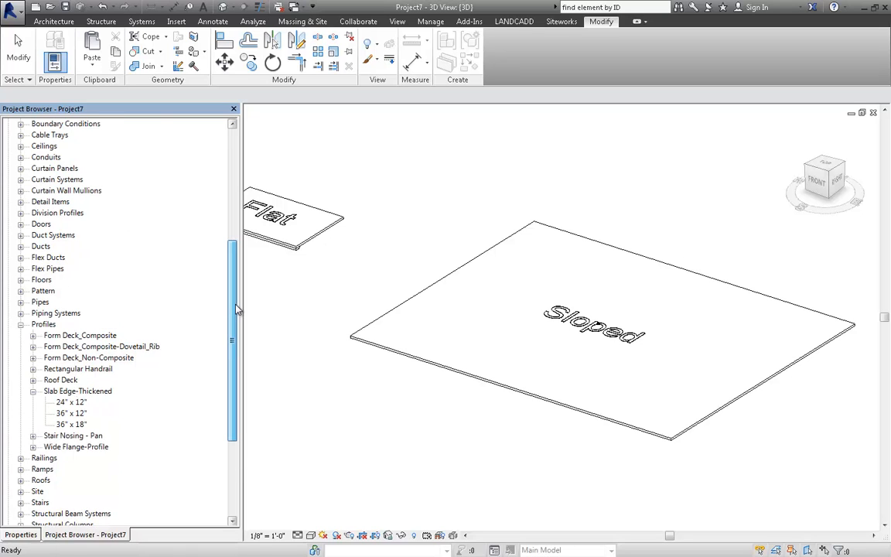
click(20, 291)
click(34, 314)
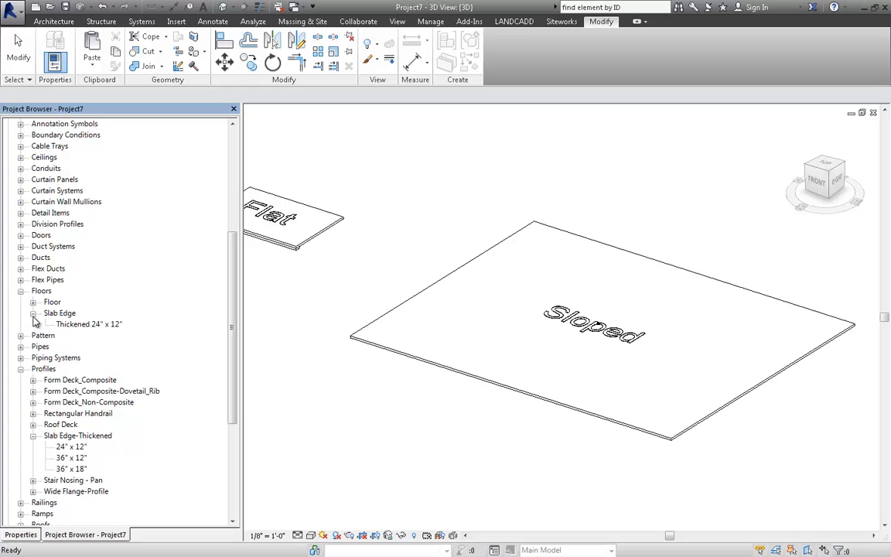
Step: Check which profile the slab edge type Thickened 24" x 12" uses
click(85, 325)
right_click(87, 326)
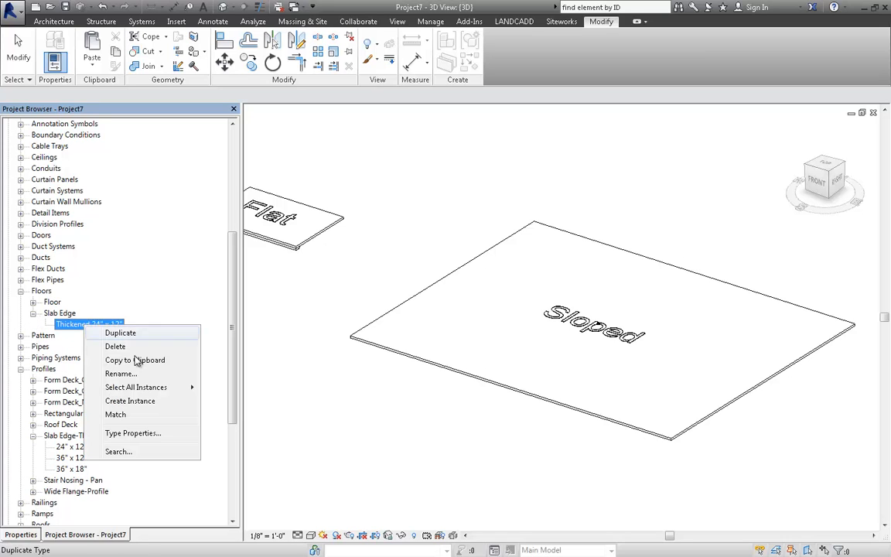
click(128, 433)
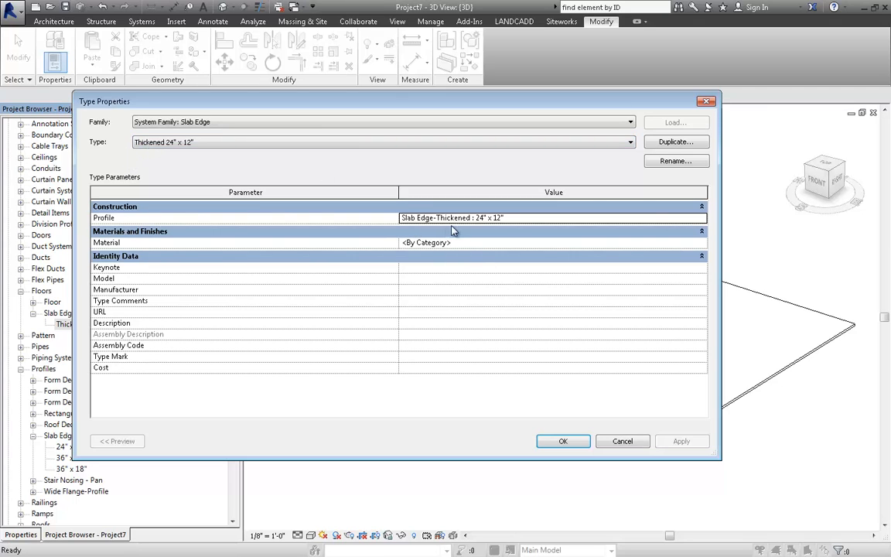
click(622, 441)
Step: Set the thickness of the Slab Edge-Thickened 24" x 12" profile to 6" and unjoin the affected elements
click(68, 446)
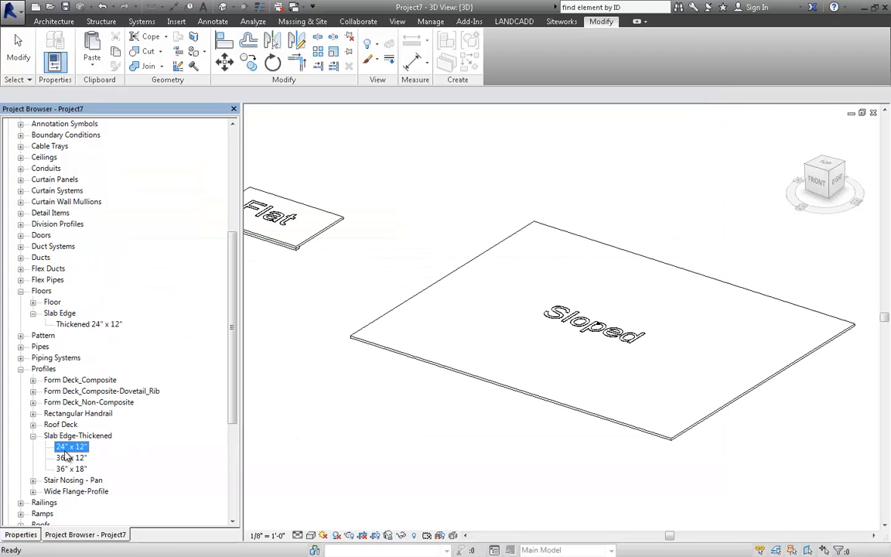
right_click(73, 446)
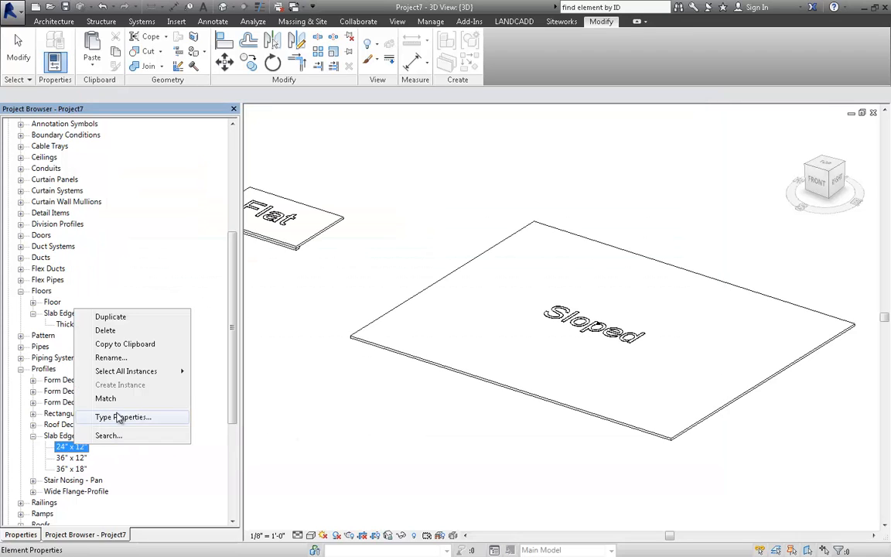
click(120, 417)
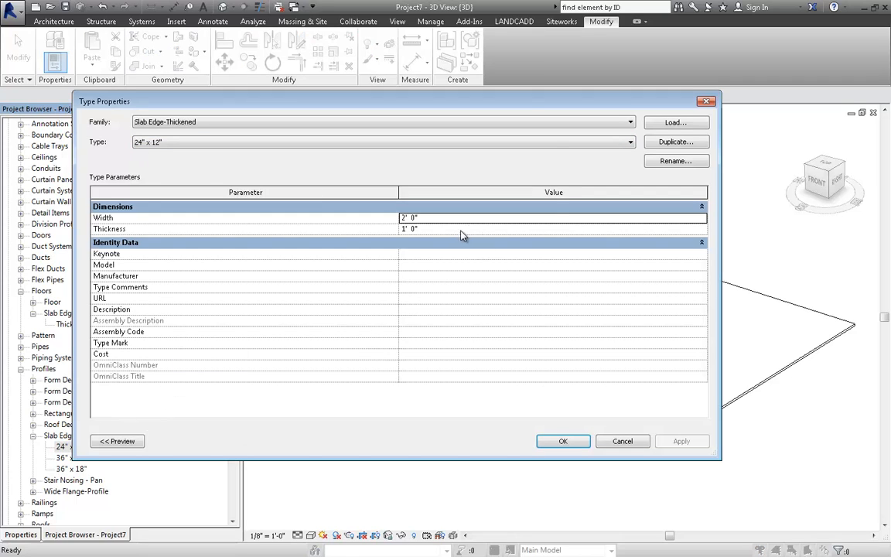
drag(534, 106, 487, 115)
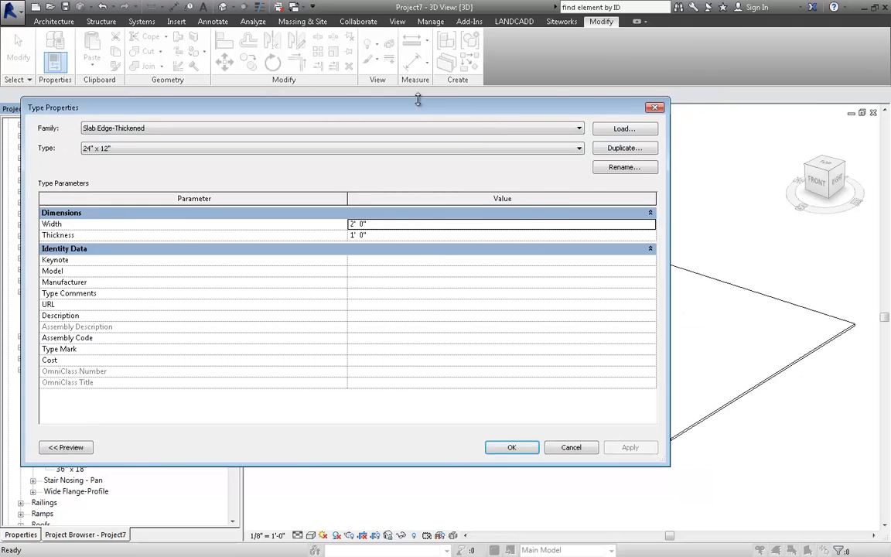
drag(418, 99, 480, 65)
click(442, 201)
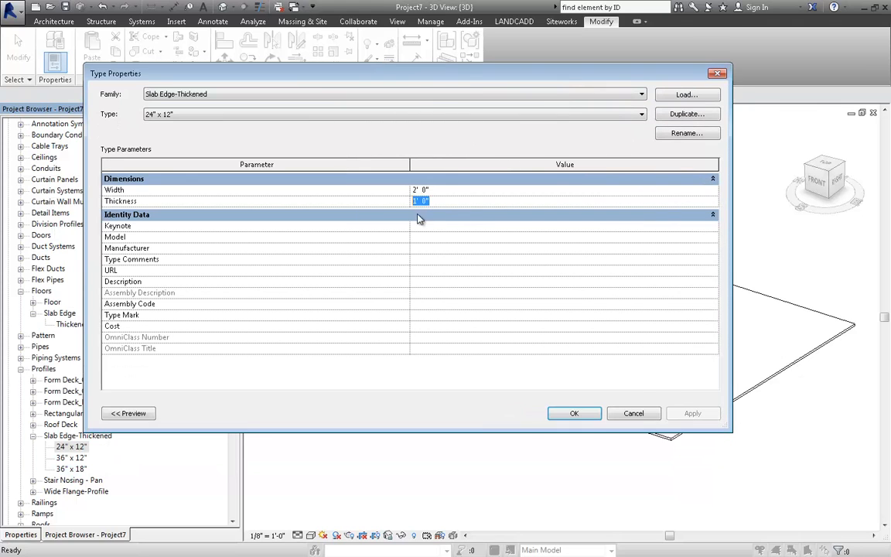
text(6)
click(574, 414)
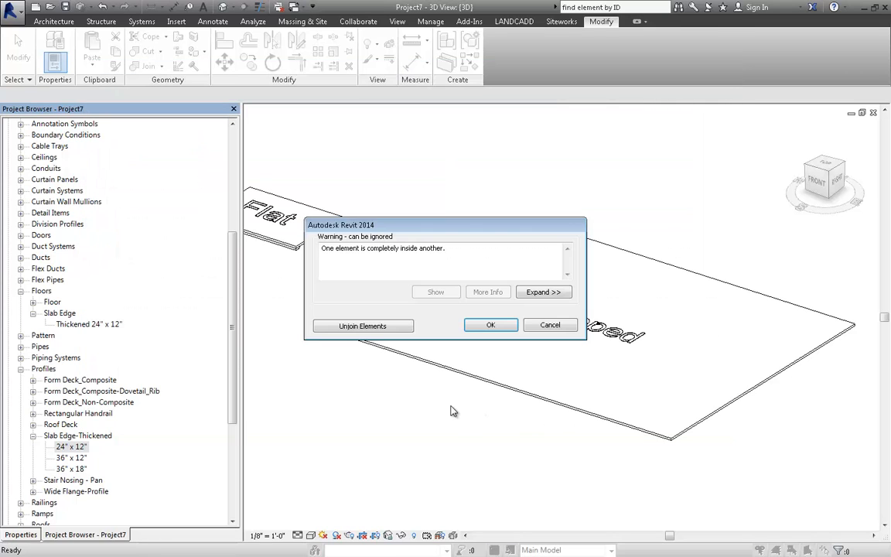
click(363, 325)
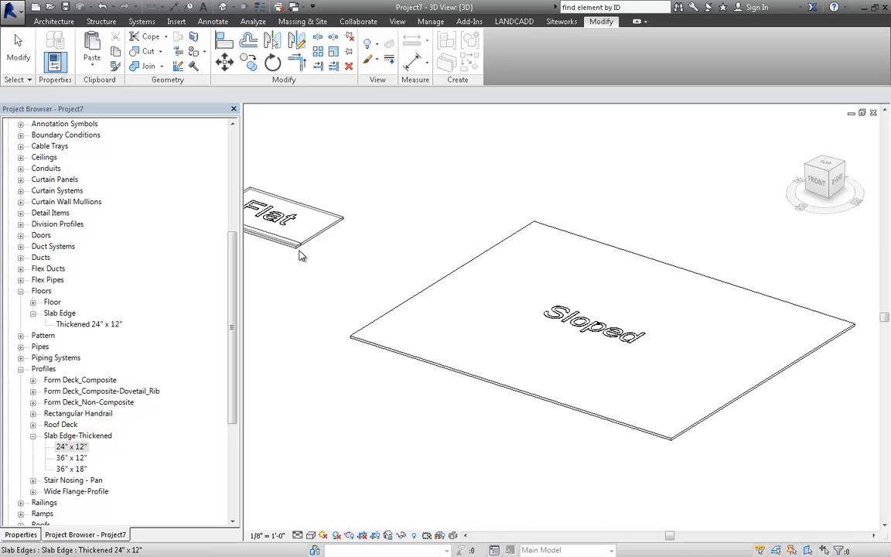
Step: Place the Thickened 24" x 12" slab edge along the bottom edges of all four sides of the slab labelled Sloped
click(301, 275)
mouse_move(350, 290)
middle_down()
mouse_move(359, 290)
mouse_move(347, 287)
middle_up()
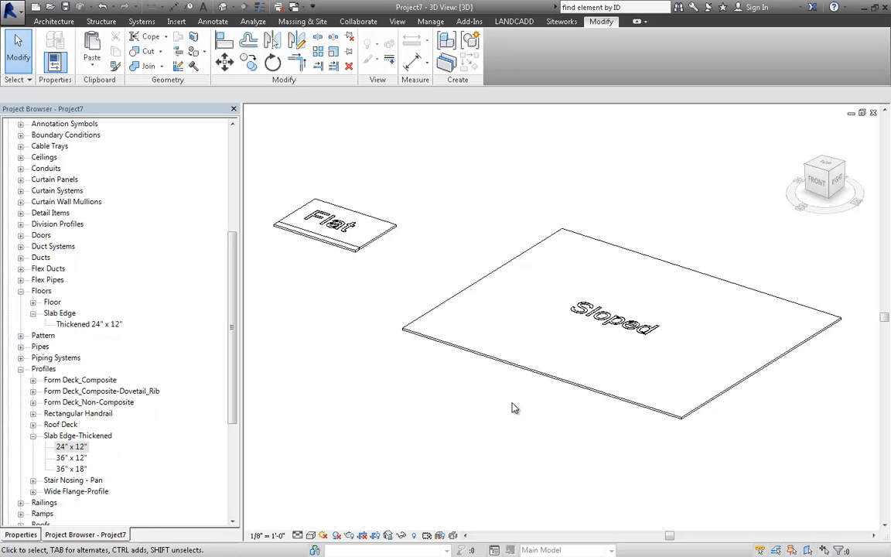
shift+middle_drag(520, 407, 511, 384)
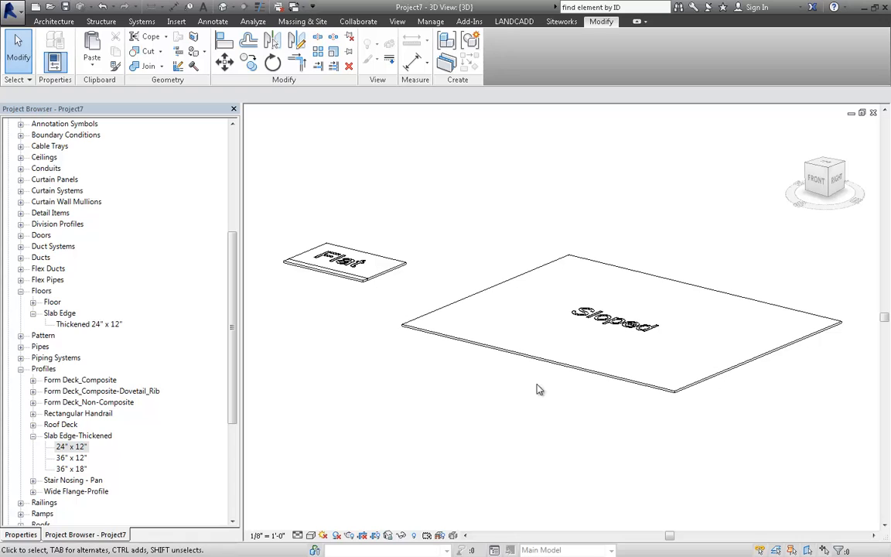
click(110, 24)
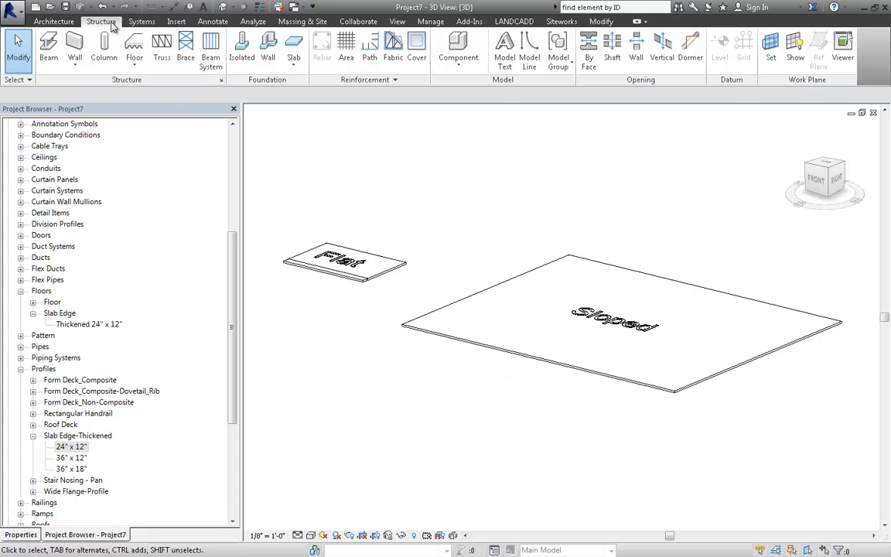
click(294, 66)
click(312, 113)
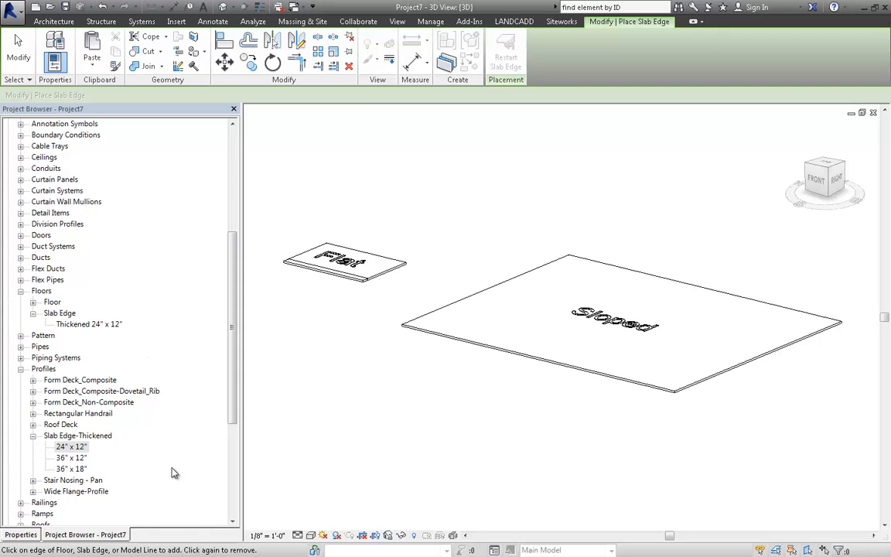
click(28, 534)
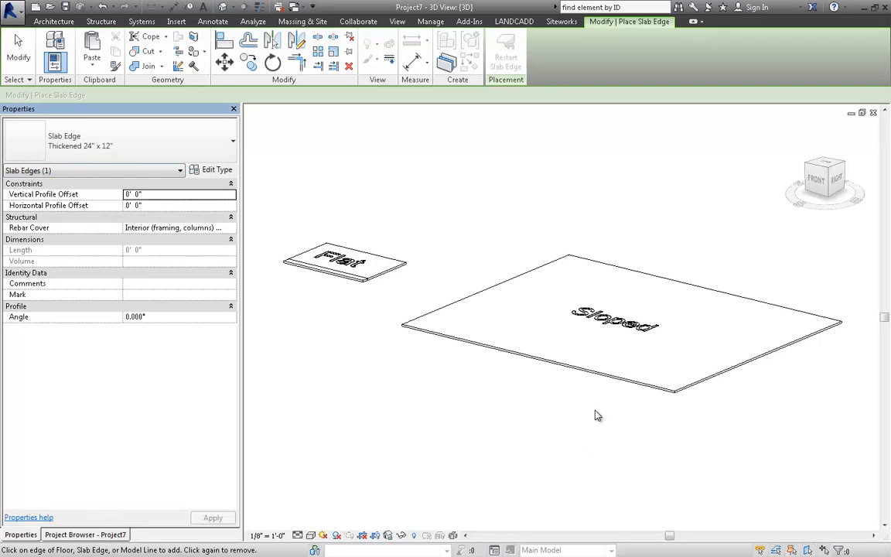
scroll(612, 389, up, 1)
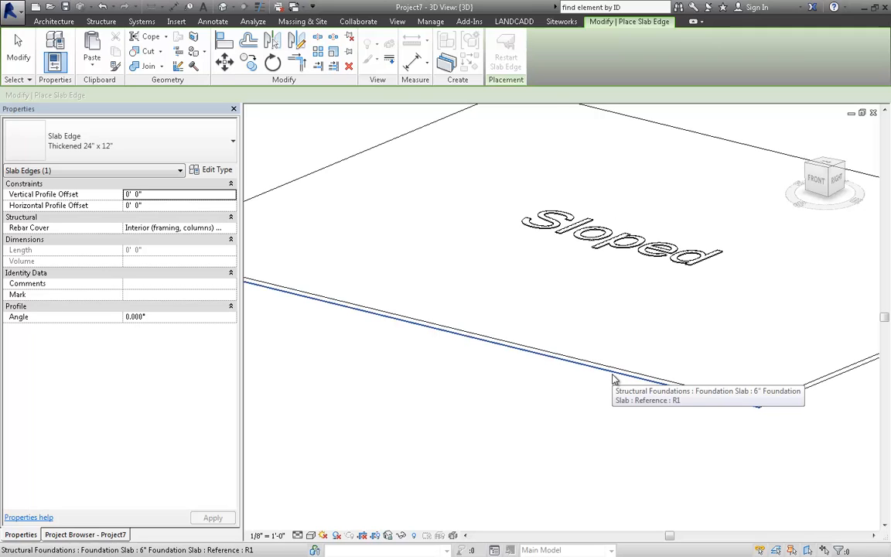
click(613, 379)
shift+middle_drag(501, 428, 642, 376)
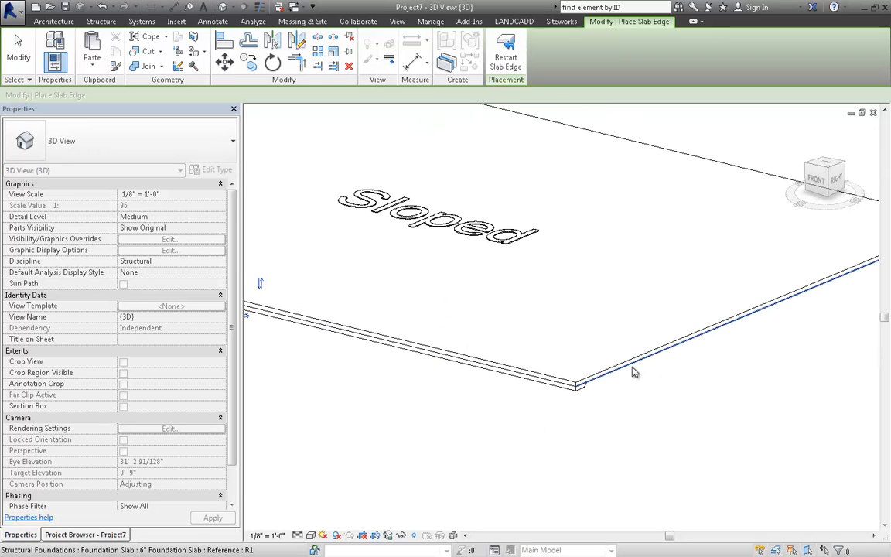
shift+middle_drag(794, 398, 499, 400)
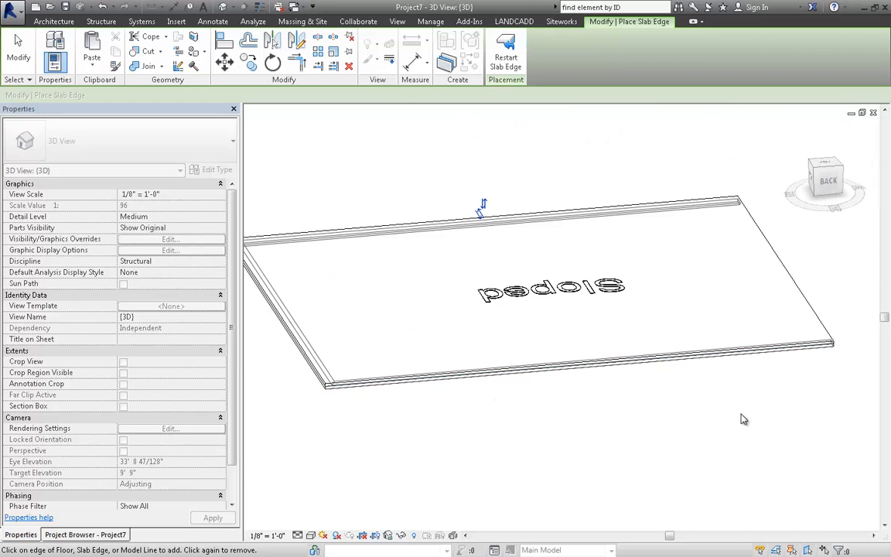
shift+middle_drag(632, 425, 483, 412)
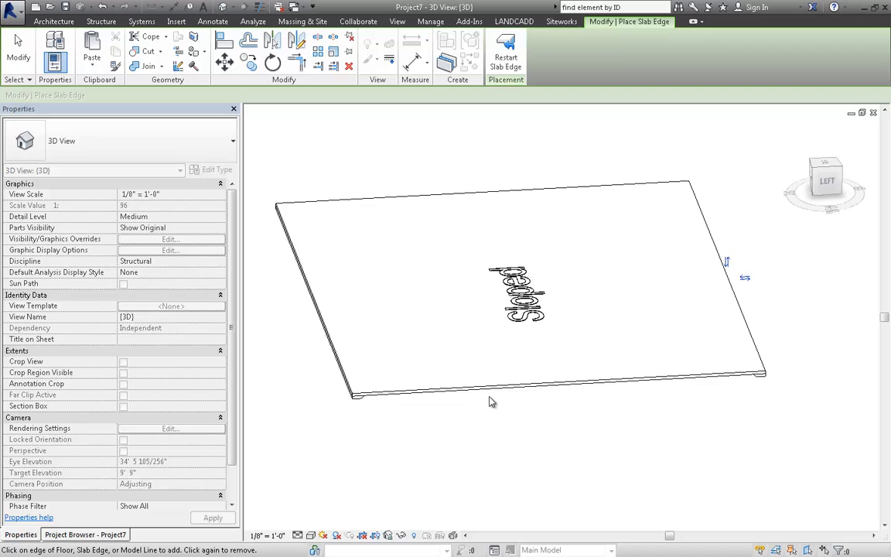
key(Escape)
key(Escape)
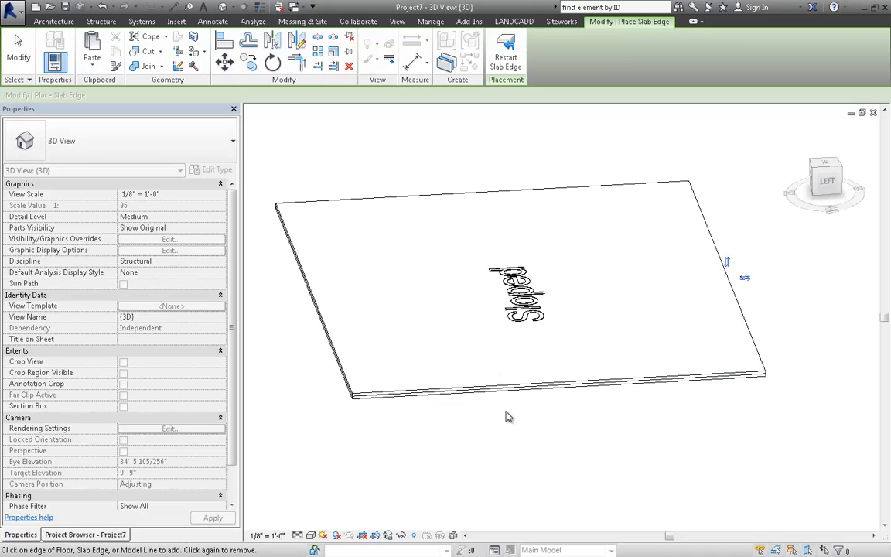
Step: Paste the slope arrow aligned to the same place in the boundary sketch of the slab labelled Sloped and finish the edit
scroll(506, 418, down, 2)
shift+middle_drag(485, 433, 476, 453)
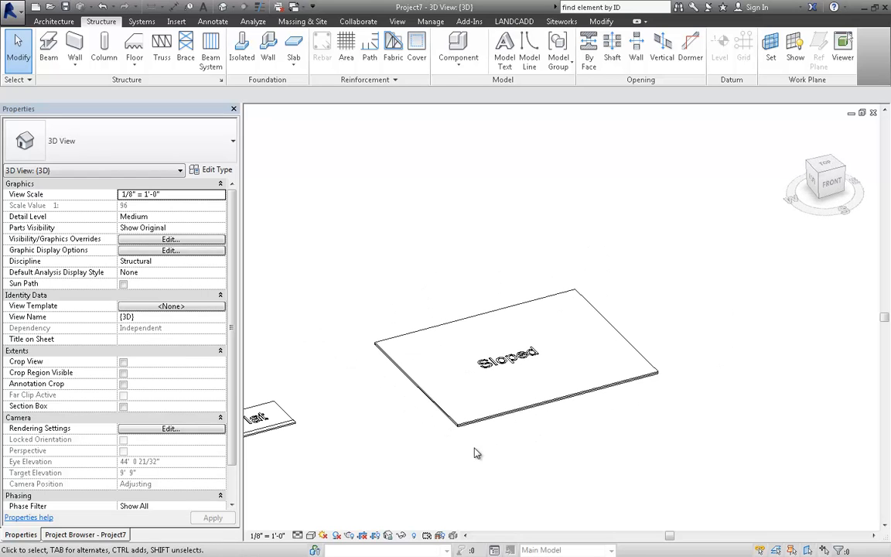
click(521, 382)
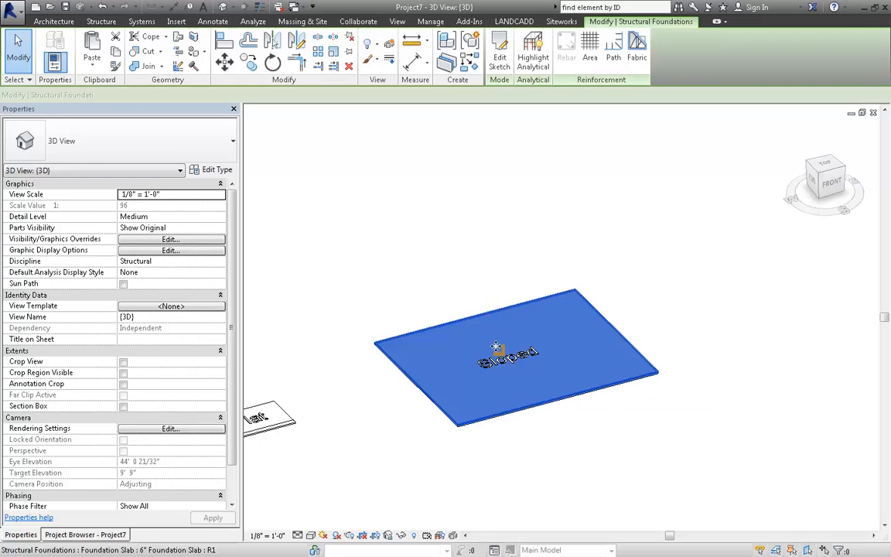
click(500, 60)
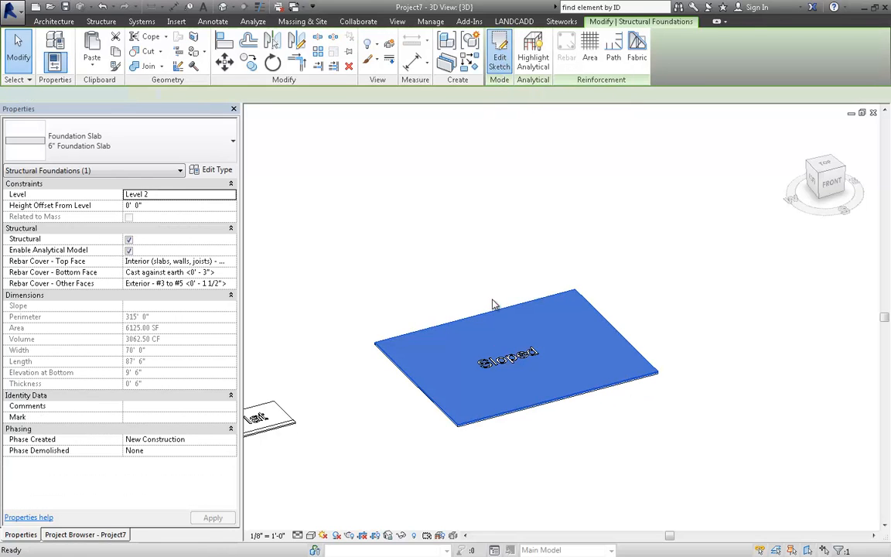
click(93, 68)
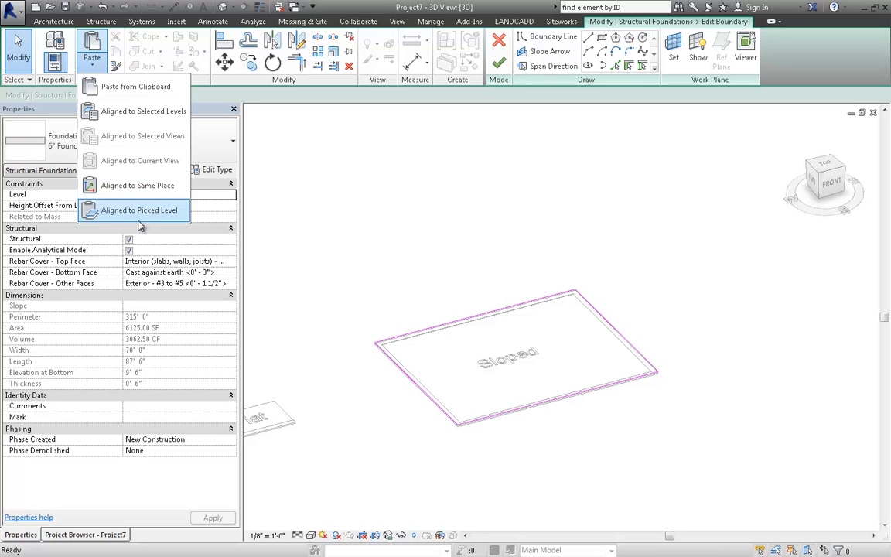
click(130, 185)
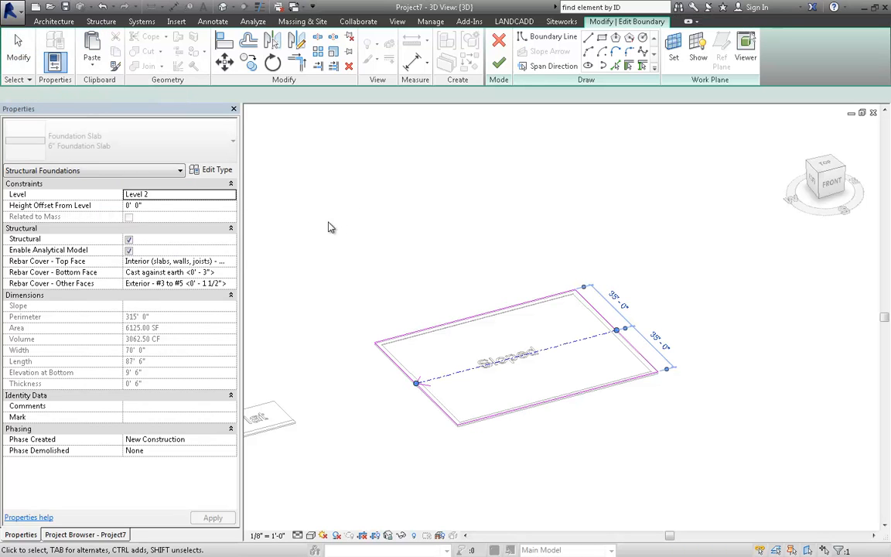
click(501, 65)
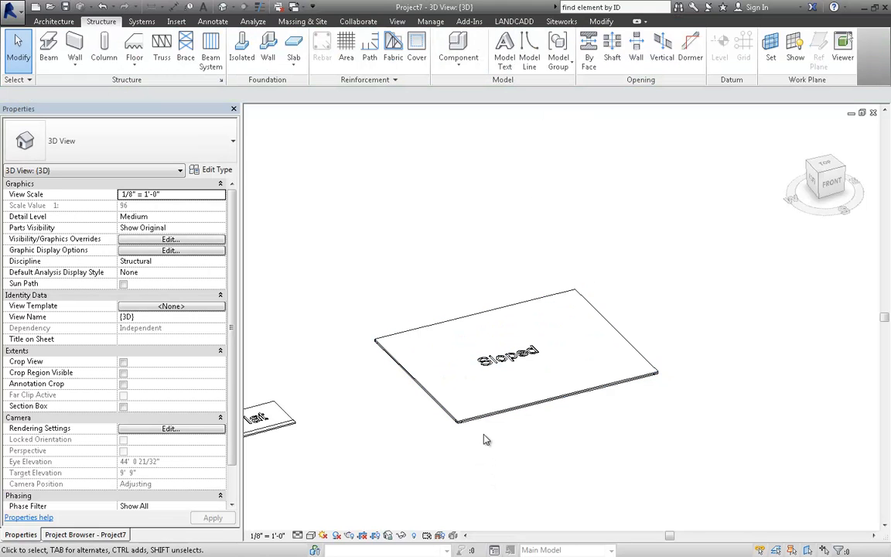
Step: Draw a vertical section line across the slab labelled Sloped in the Level 2 structural plan, dismissing the save reminder
scroll(481, 435, up, 5)
scroll(473, 430, down, 3)
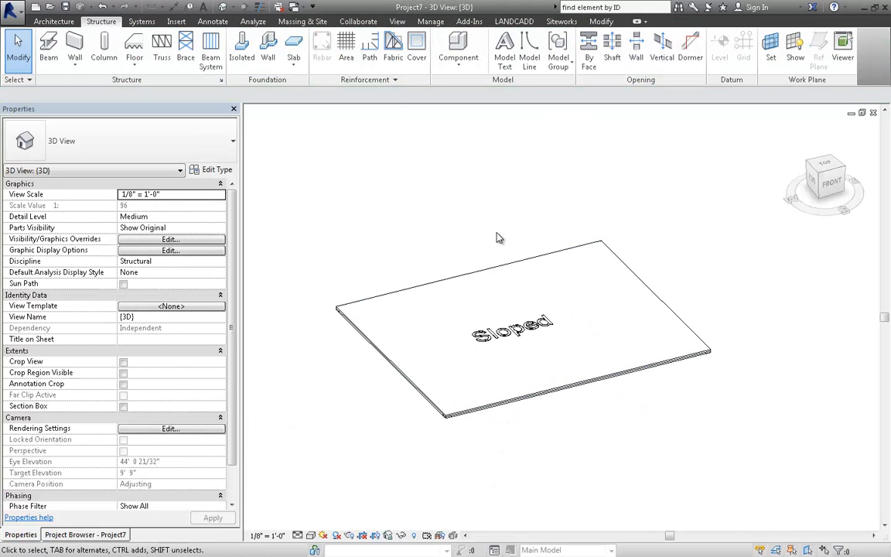
click(83, 534)
drag(231, 278, 232, 168)
double_click(57, 169)
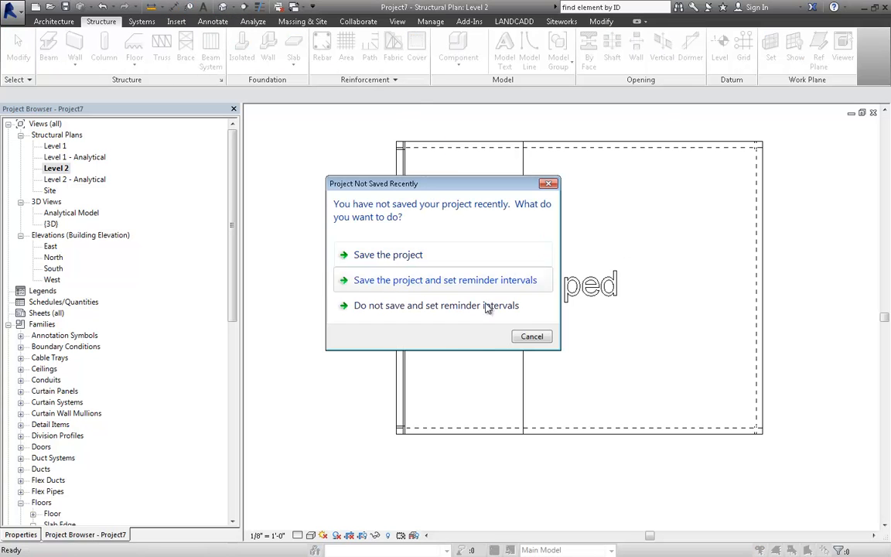
click(532, 337)
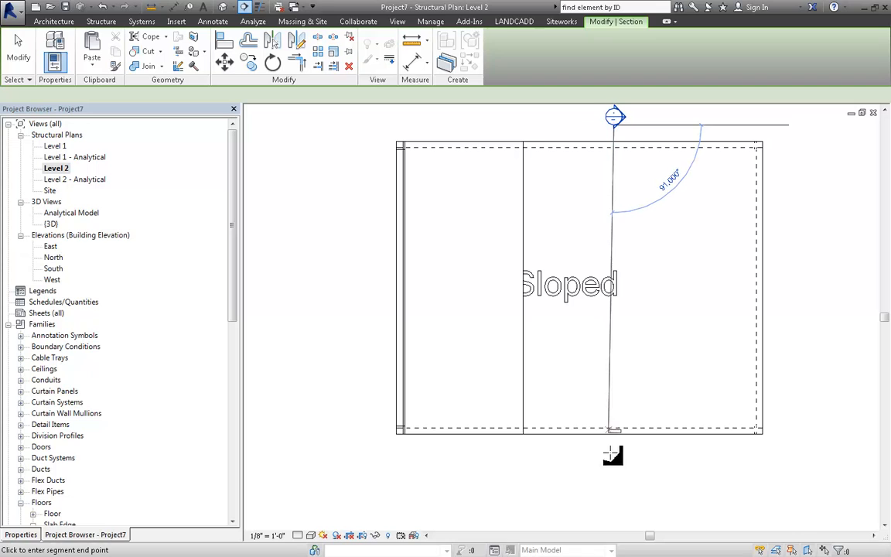
click(615, 464)
key(Escape)
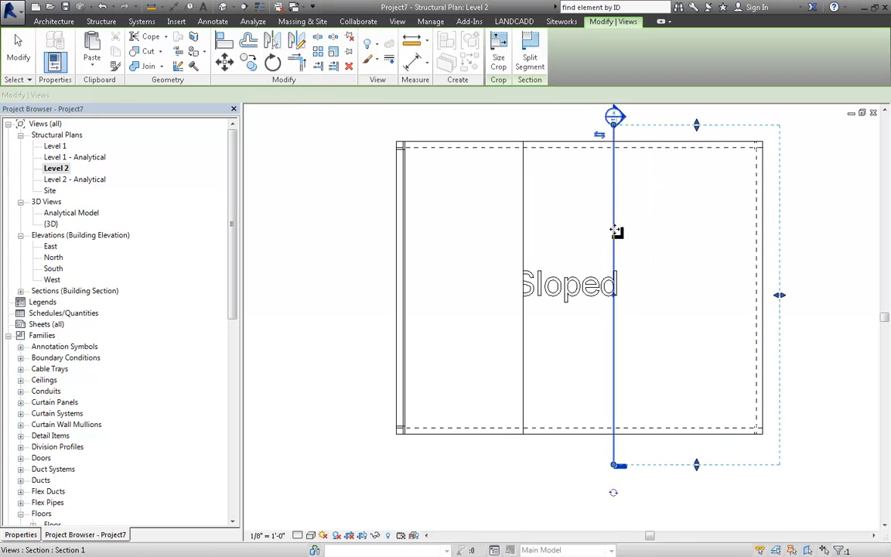
Step: Open the new section's view and examine how the thickened slab edge sits beneath the sloped slab
right_click(615, 234)
click(691, 302)
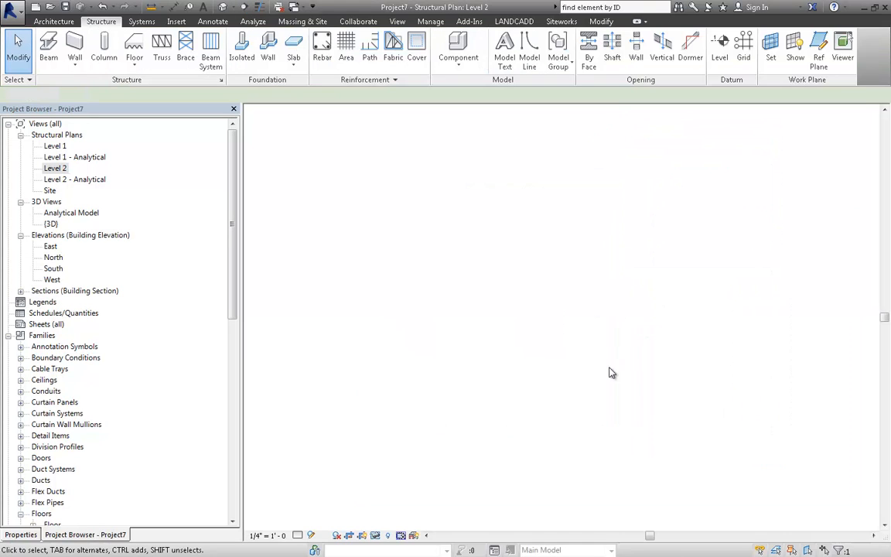
scroll(362, 328, up, 4)
scroll(362, 329, up, 2)
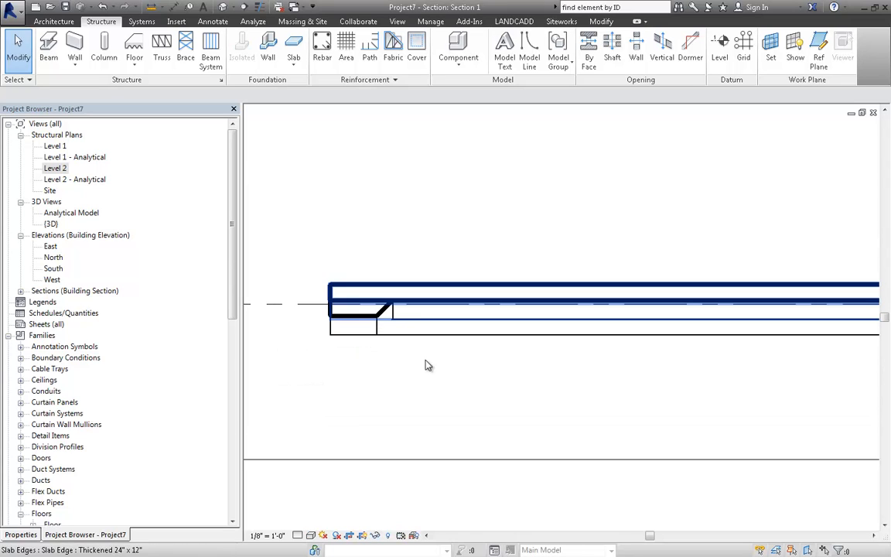
scroll(402, 341, up, 2)
middle_drag(399, 373, 355, 368)
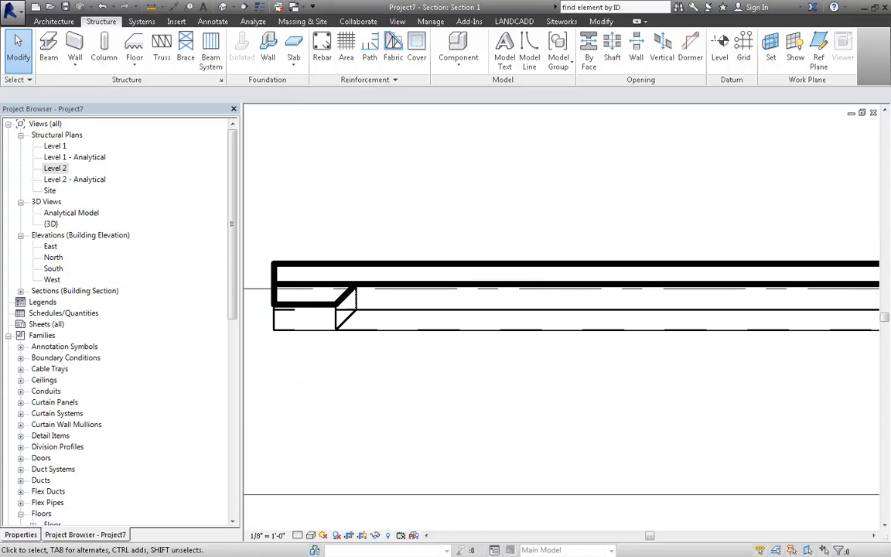
Step: Reduce the section's view depth to just beyond its cut line and reopen the section view at the slab edge
click(873, 112)
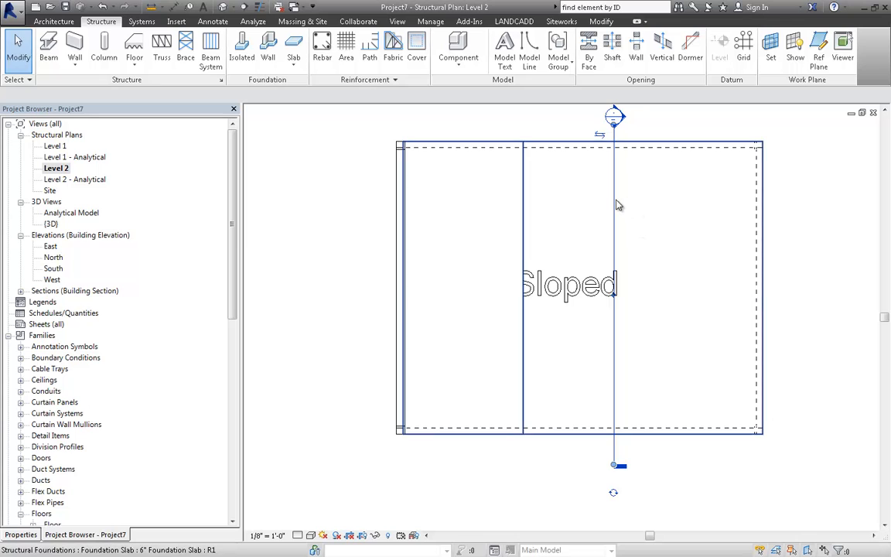
click(617, 198)
drag(780, 297, 619, 258)
right_click(647, 289)
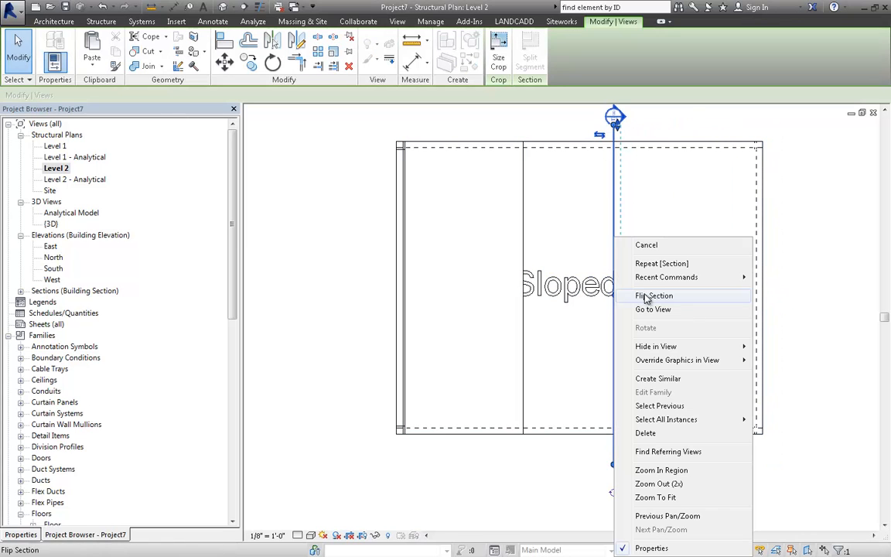
click(656, 308)
scroll(378, 346, up, 8)
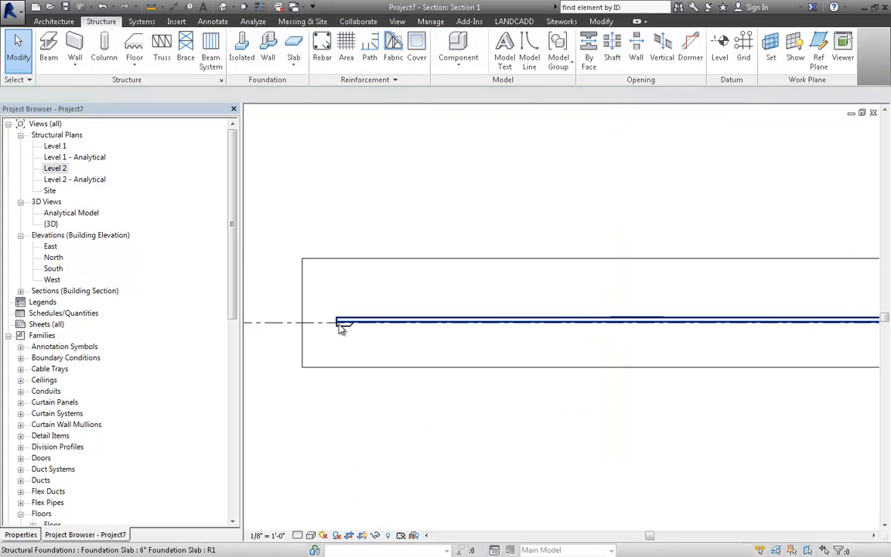
scroll(433, 337, up, 3)
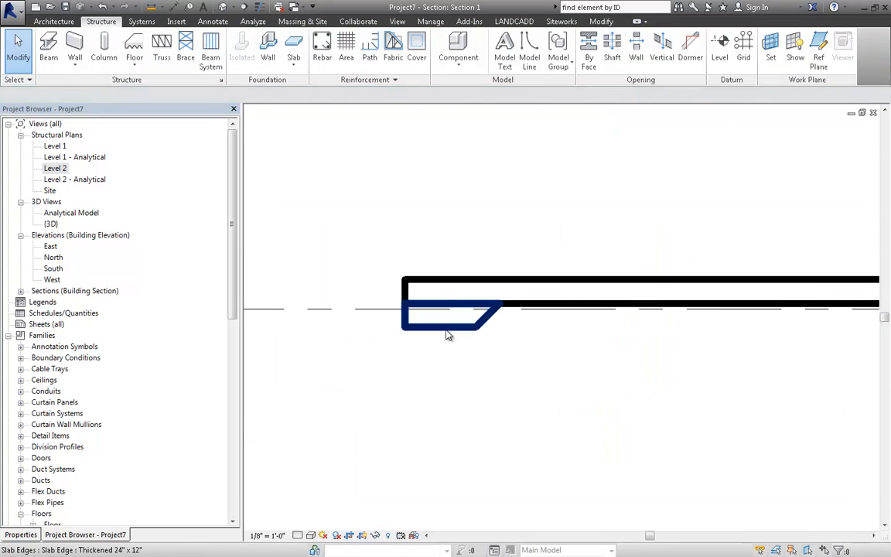